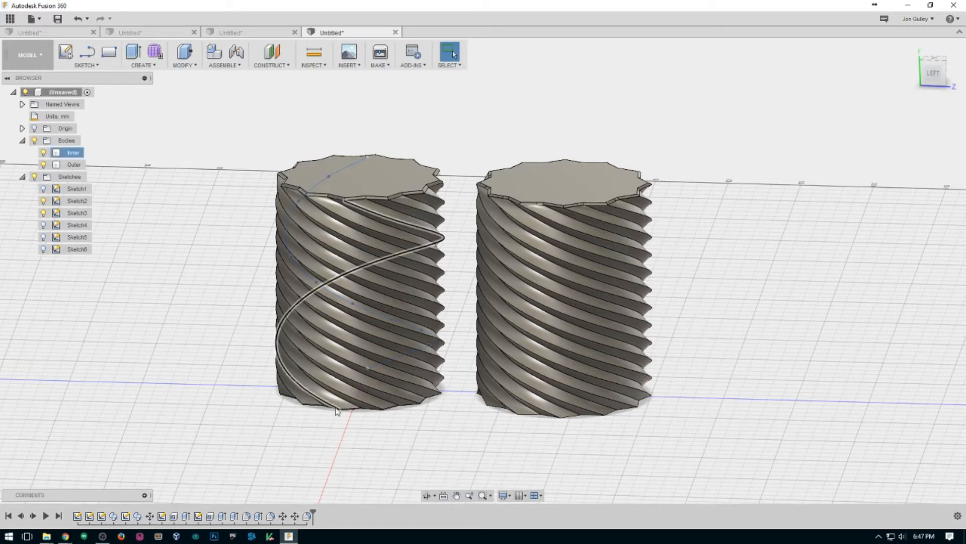
Switch to the browser and look through the forum article on creating a helix around a 3D curve with Fusion 360 and Python.
{"action": "key", "text": "alt+Tab"}
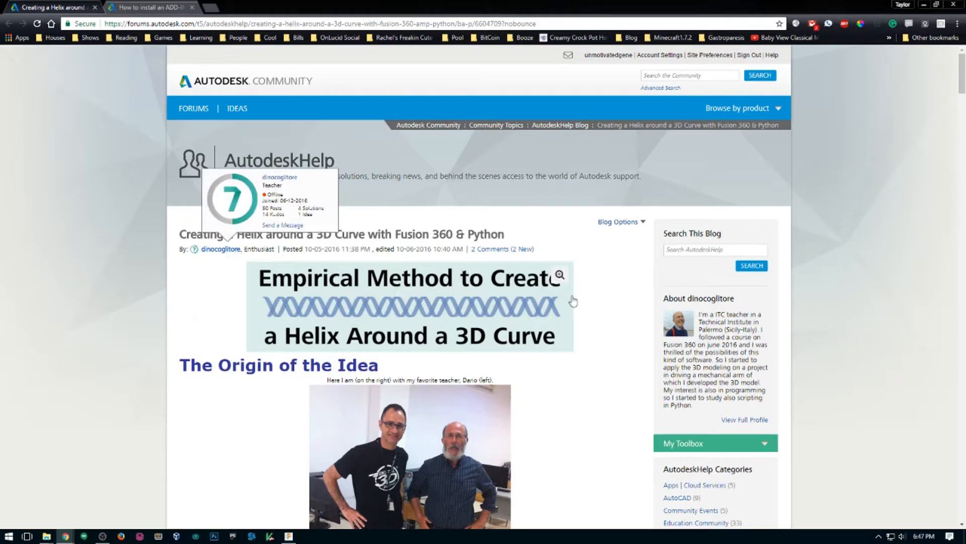
{"action": "scroll", "coordinate": [606, 336], "scroll_direction": "down", "scroll_amount": 7}
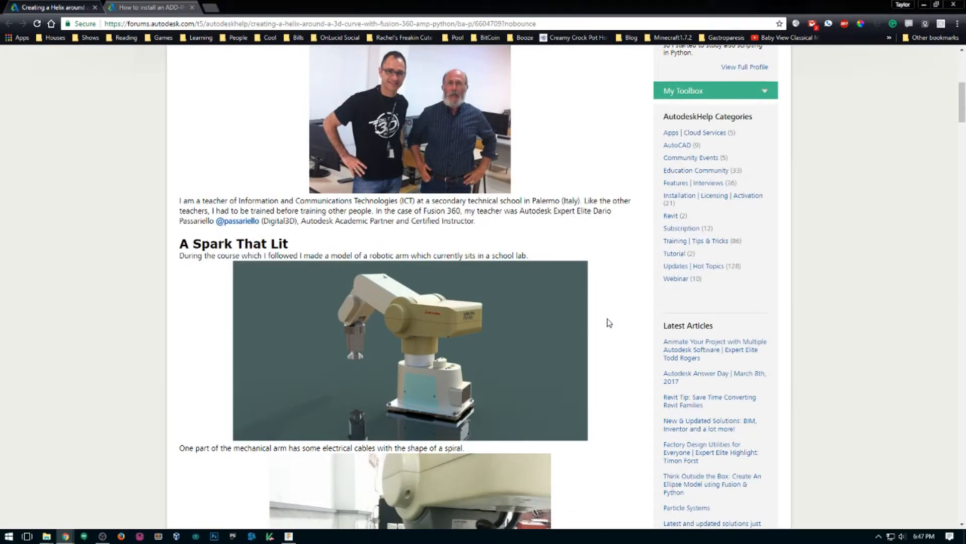
{"action": "scroll", "coordinate": [610, 322], "scroll_direction": "down", "scroll_amount": 8}
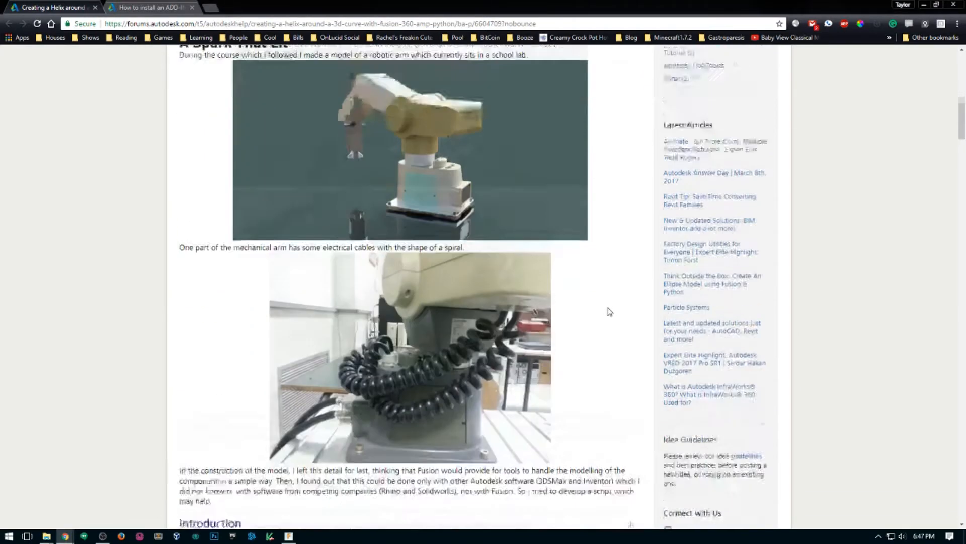
{"action": "scroll", "coordinate": [462, 173], "scroll_direction": "down", "scroll_amount": 12}
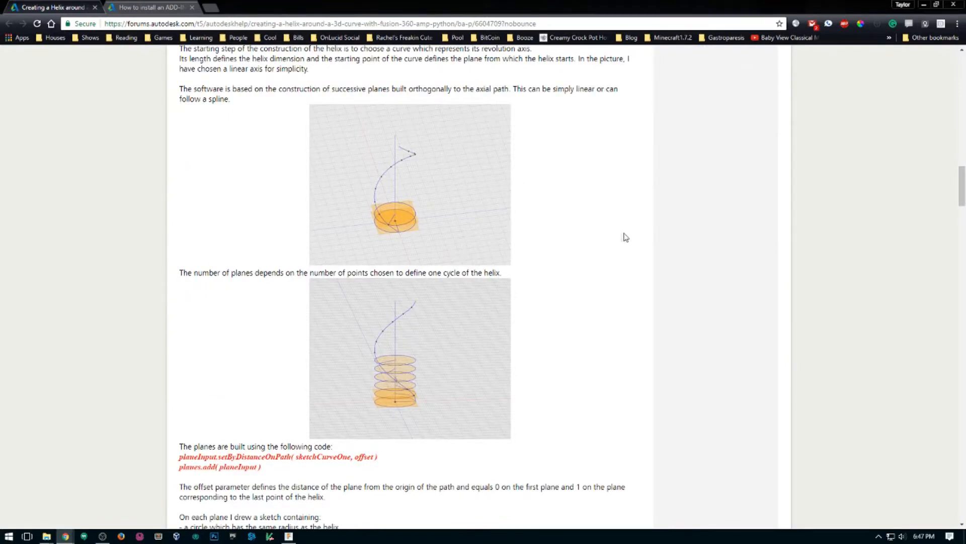
{"action": "scroll", "coordinate": [624, 237], "scroll_direction": "down", "scroll_amount": 10}
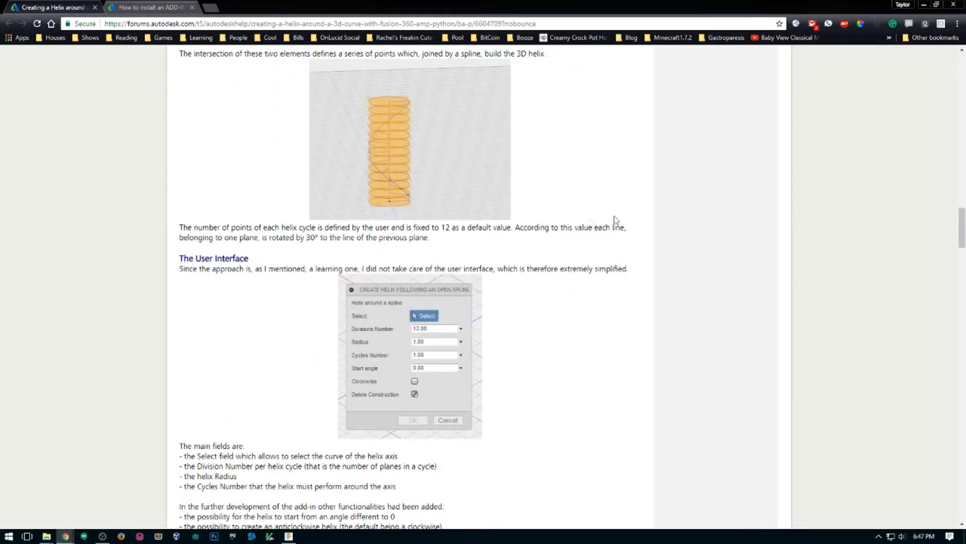
{"action": "scroll", "coordinate": [440, 219], "scroll_direction": "down", "scroll_amount": 8}
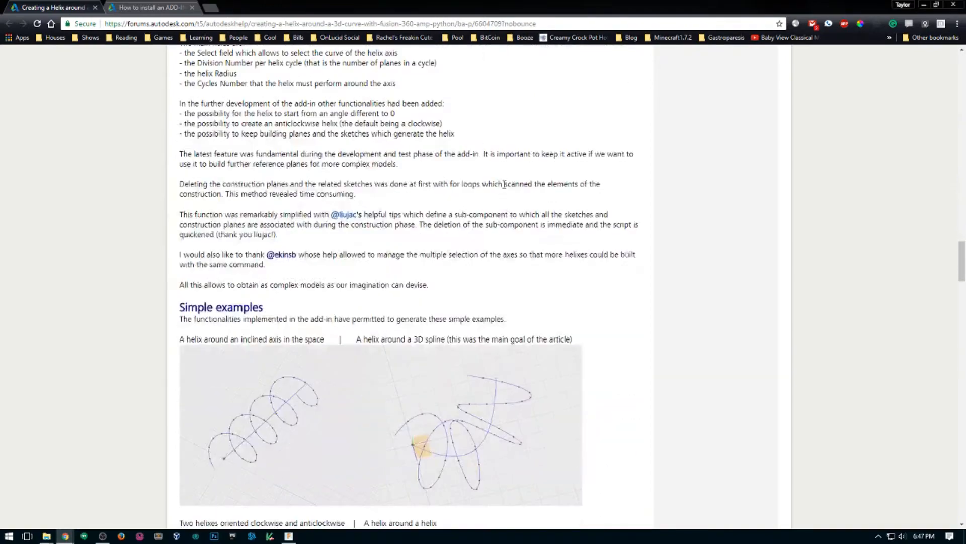
{"action": "scroll", "coordinate": [521, 254], "scroll_direction": "down", "scroll_amount": 5}
{"action": "scroll", "coordinate": [591, 250], "scroll_direction": "up", "scroll_amount": 5}
Examine the Windows and Mac folder paths for scripts and add-ins in the article on installing an add-in in Fusion 360.
{"action": "left_click", "coordinate": [151, 7]}
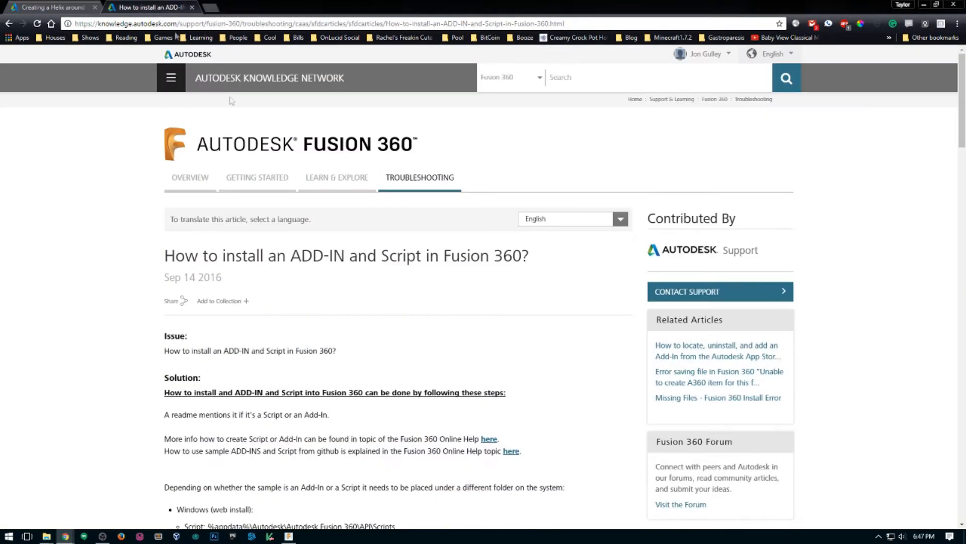
{"action": "scroll", "coordinate": [503, 283], "scroll_direction": "down", "scroll_amount": 5}
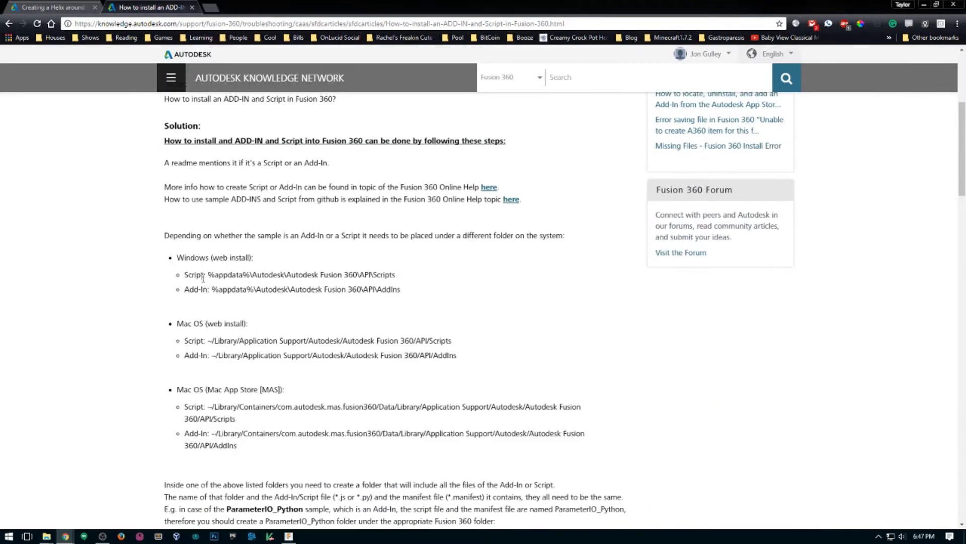
{"action": "left_click_drag", "start_coordinate": [206, 276], "coordinate": [377, 267]}
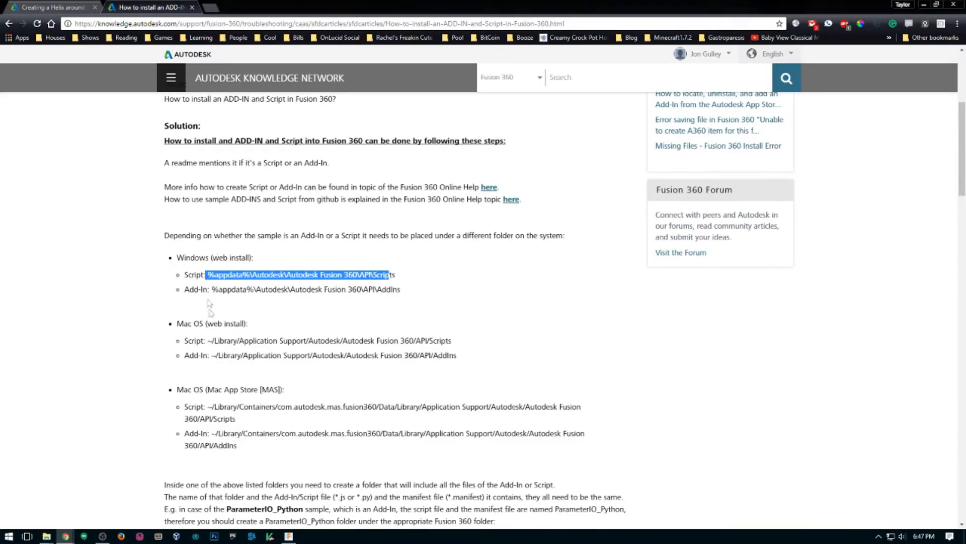
{"action": "left_click", "coordinate": [193, 257]}
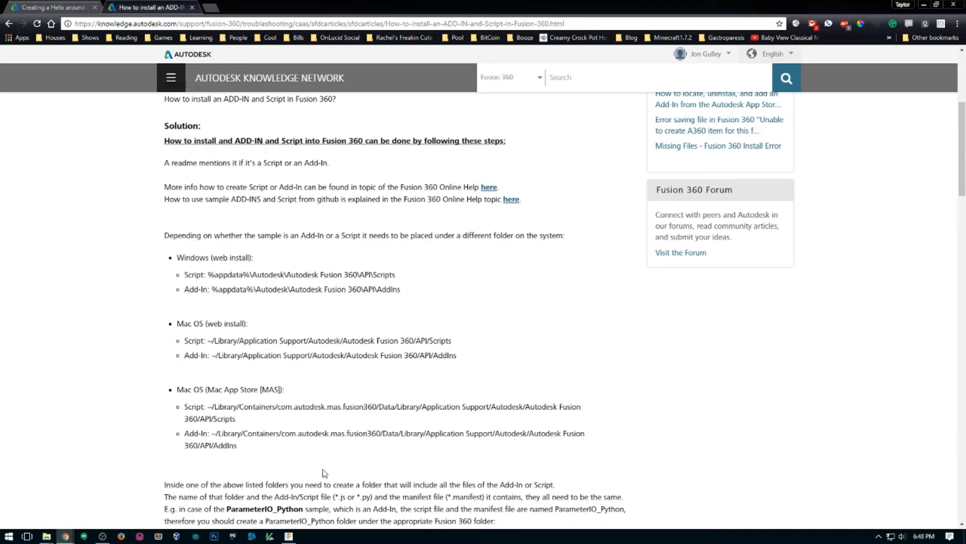
Switch back to Fusion 360 and create a new empty design.
{"action": "key", "text": "alt+Tab"}
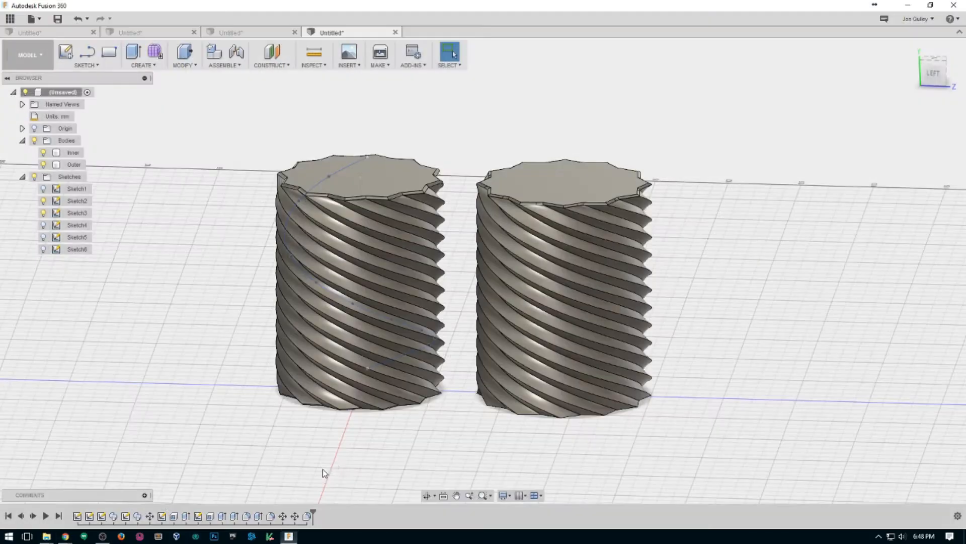
{"action": "left_click", "coordinate": [31, 20]}
{"action": "left_click", "coordinate": [50, 31]}
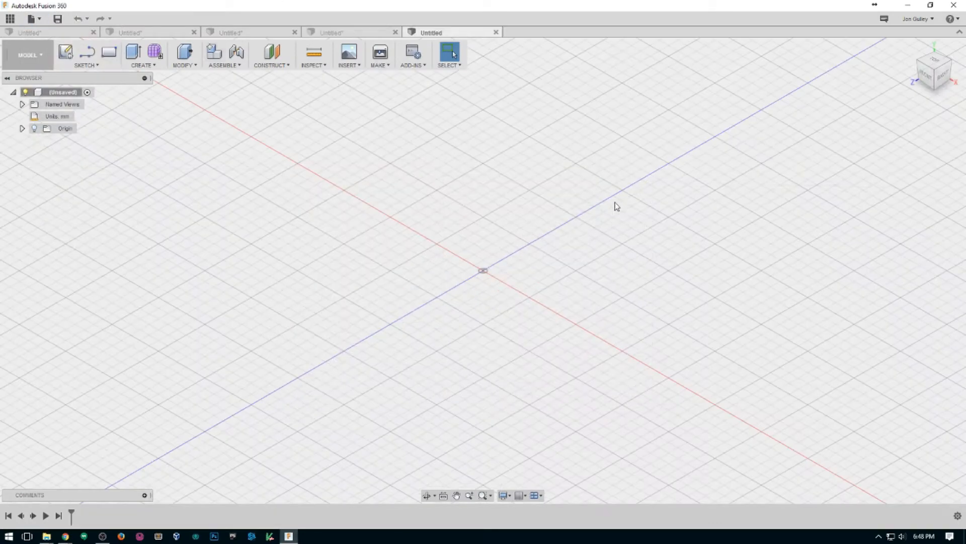
Sketch a circumscribed six-sided polygon with a 25 mm radius centred on the origin on the horizontal ground plane.
{"action": "left_click", "coordinate": [66, 53]}
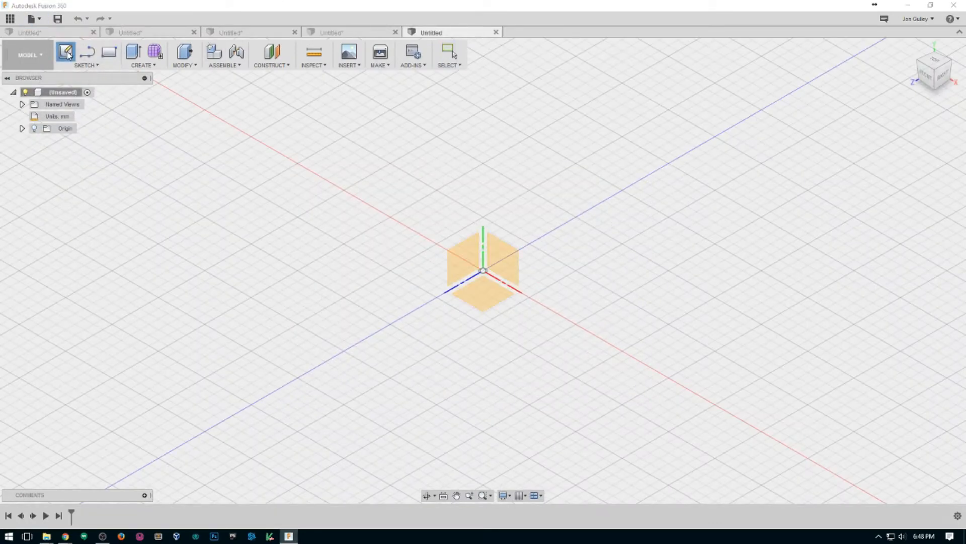
{"action": "left_click", "coordinate": [483, 291]}
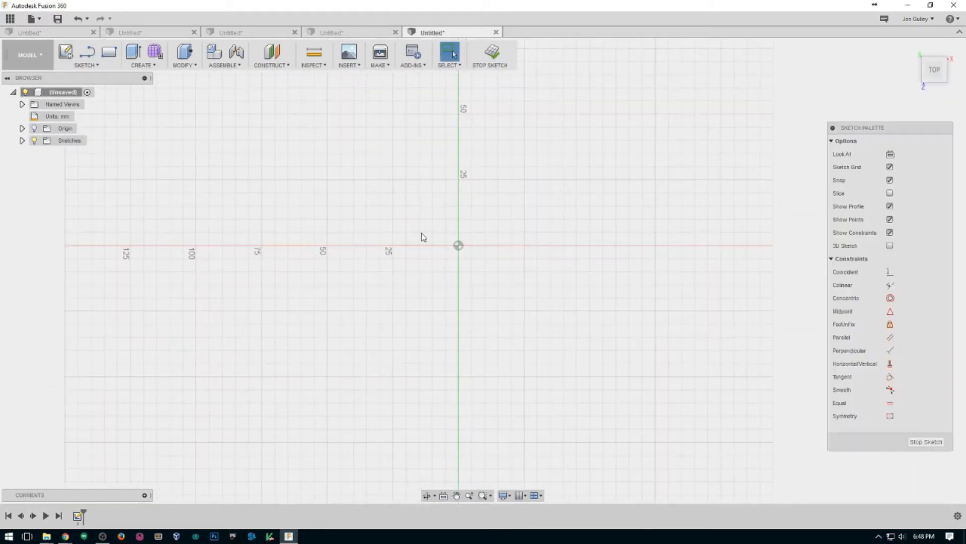
{"action": "left_click", "coordinate": [96, 68]}
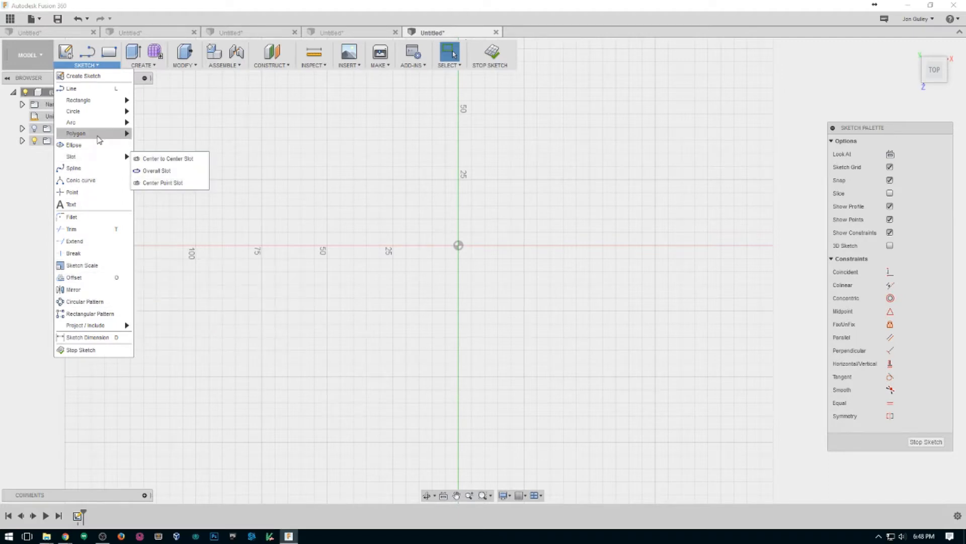
{"action": "mouse_move", "coordinate": [99, 139]}
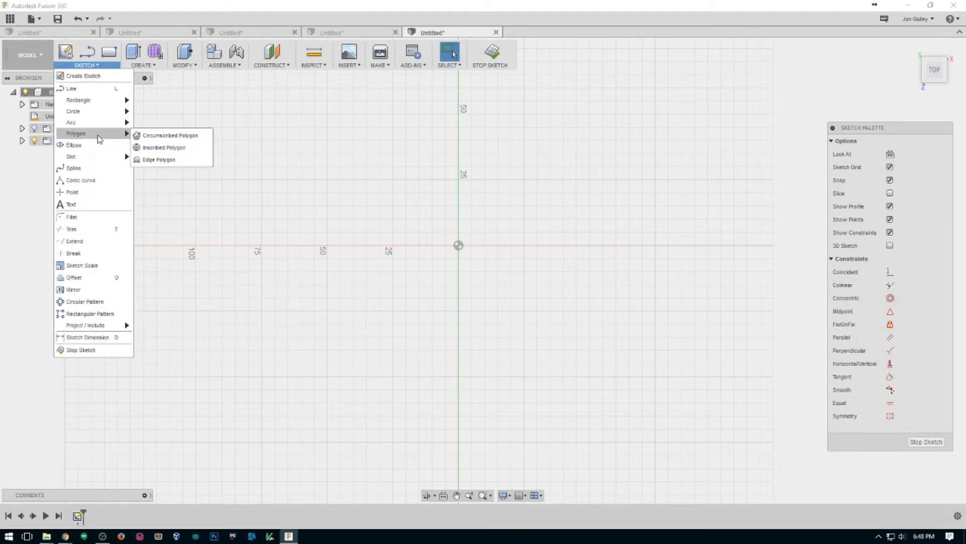
{"action": "left_click", "coordinate": [164, 139]}
{"action": "left_click", "coordinate": [458, 245]}
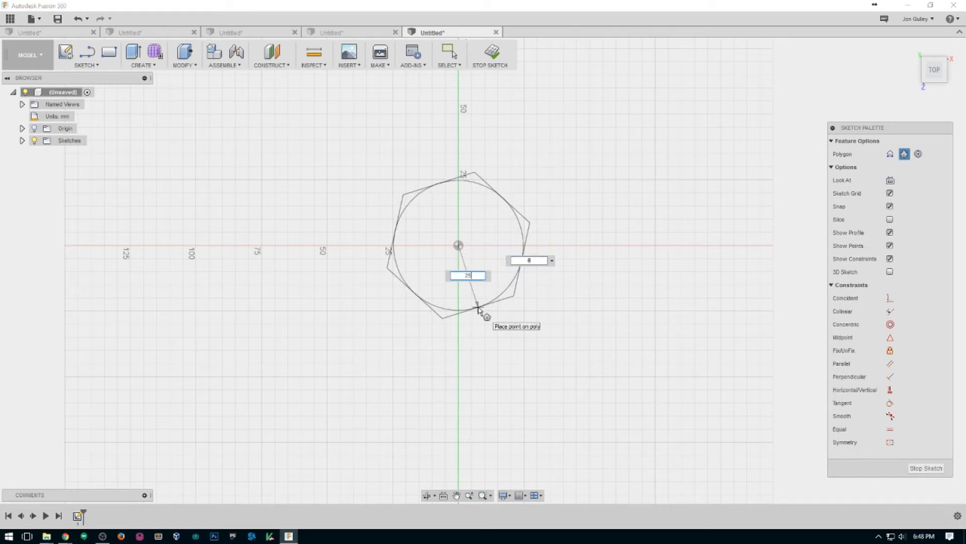
{"action": "left_click", "coordinate": [478, 308]}
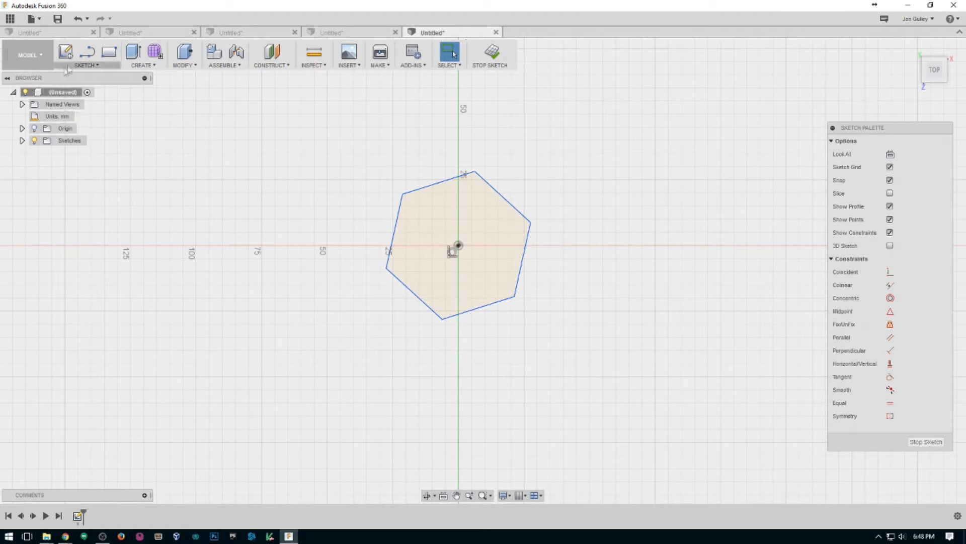
Sketch a second circumscribed hexagon of about the same size at the origin, rotated so its corners fall between those of the first.
{"action": "left_click", "coordinate": [86, 65]}
{"action": "mouse_move", "coordinate": [108, 133]}
{"action": "left_click", "coordinate": [174, 137]}
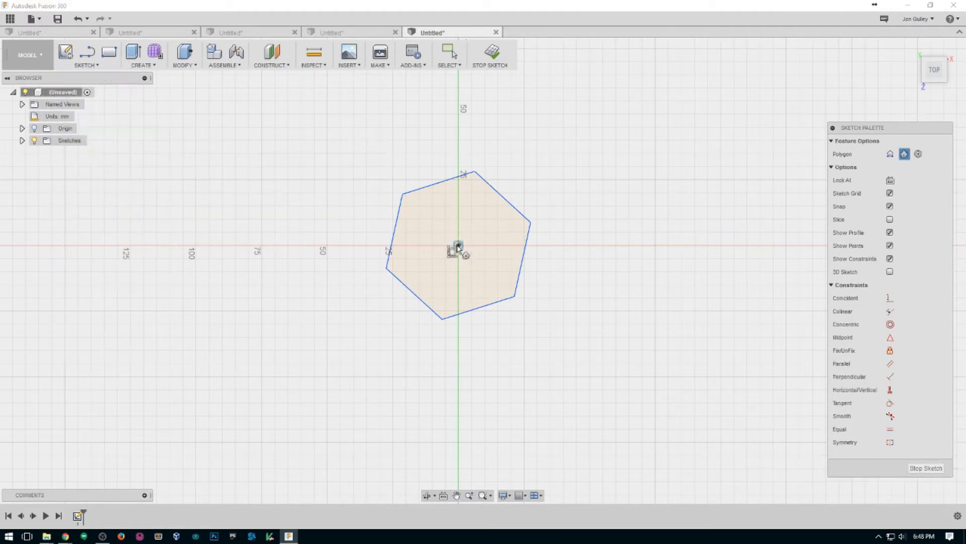
{"action": "left_click", "coordinate": [458, 245]}
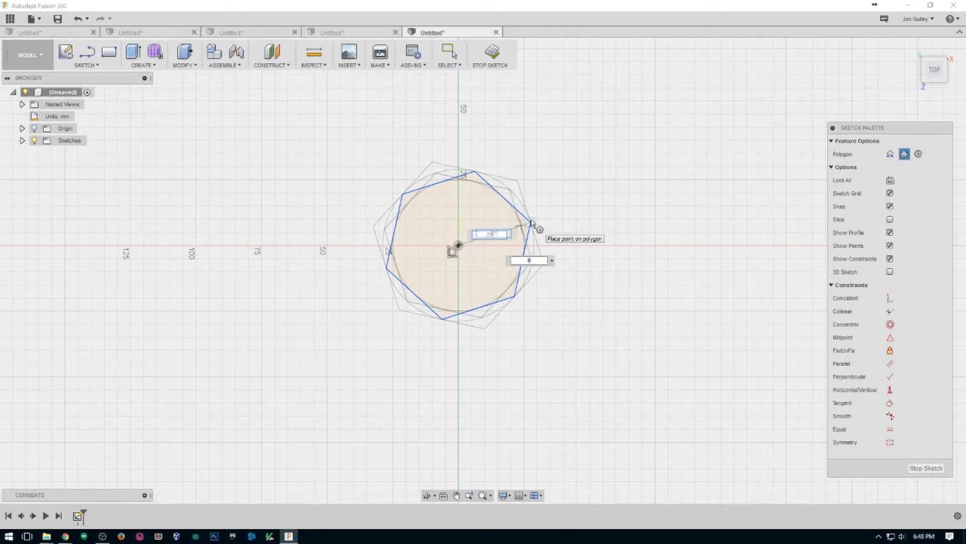
{"action": "left_click", "coordinate": [532, 223]}
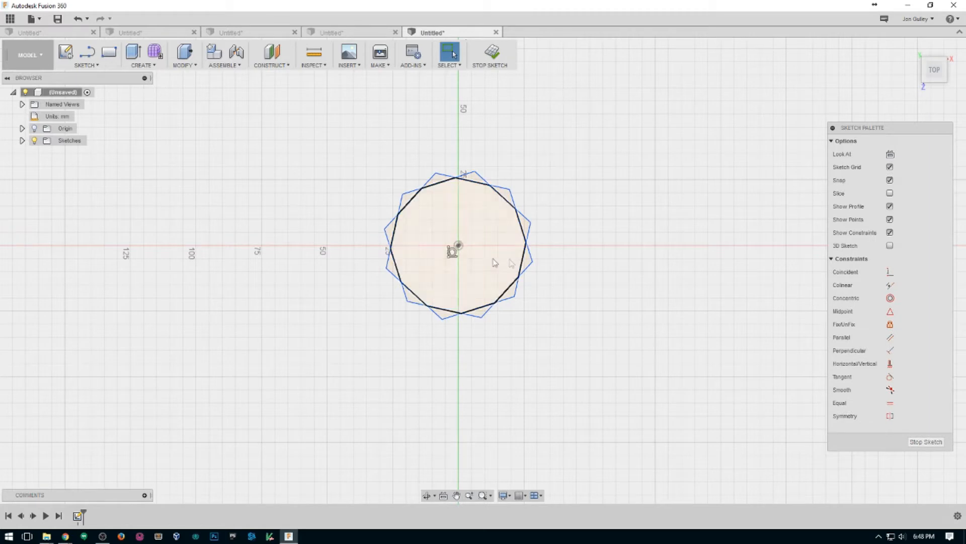
Place a sketch point where the two hexagons cross next to the Z axis and finish the sketch.
{"action": "left_click", "coordinate": [86, 65]}
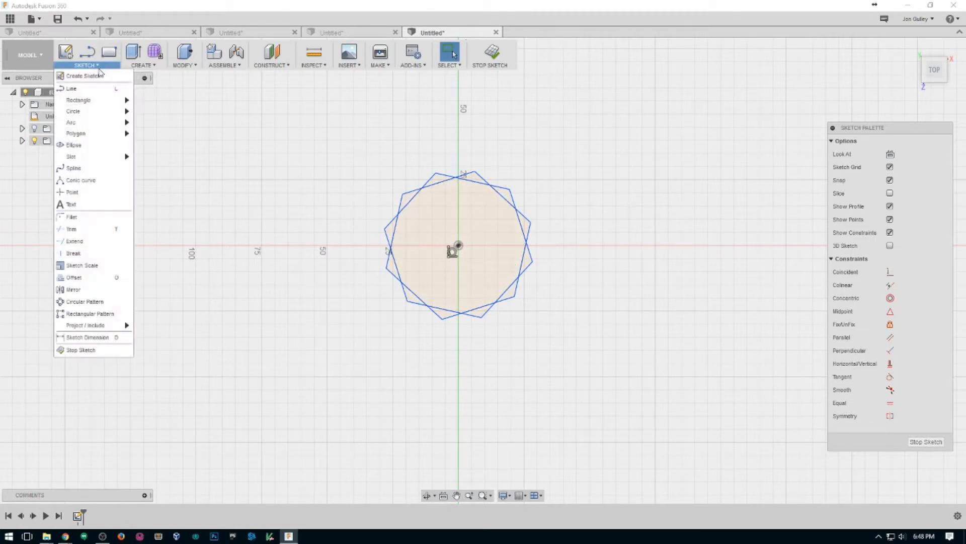
{"action": "left_click", "coordinate": [72, 192]}
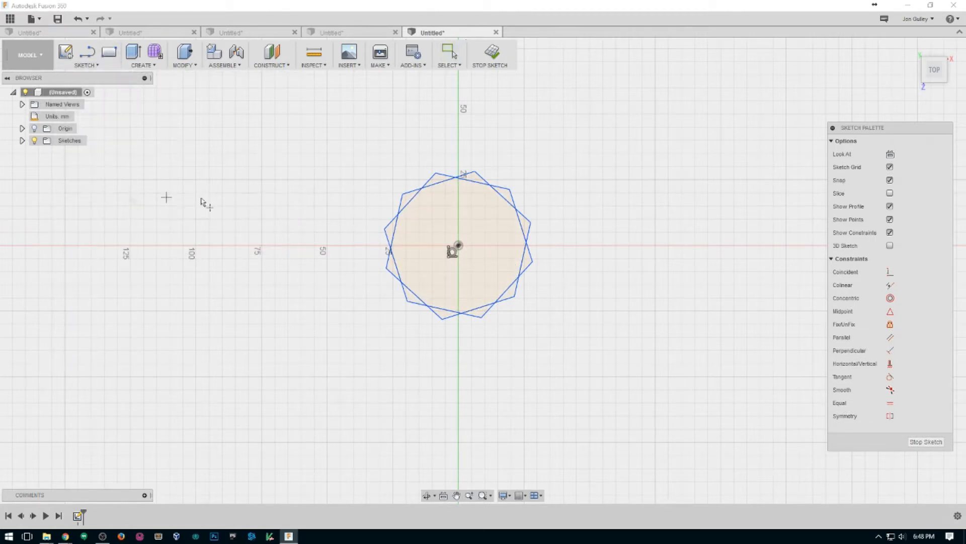
{"action": "left_click", "coordinate": [455, 177]}
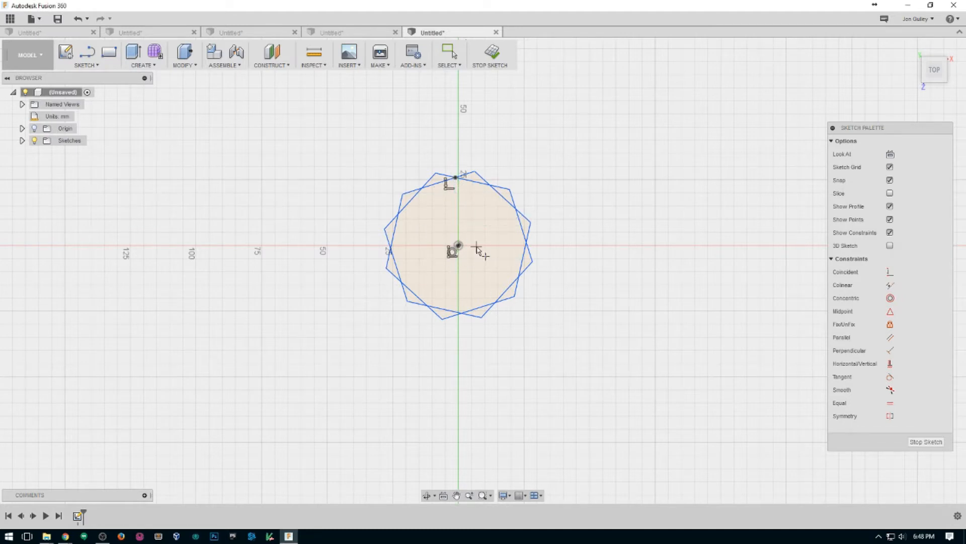
{"action": "left_click", "coordinate": [926, 441]}
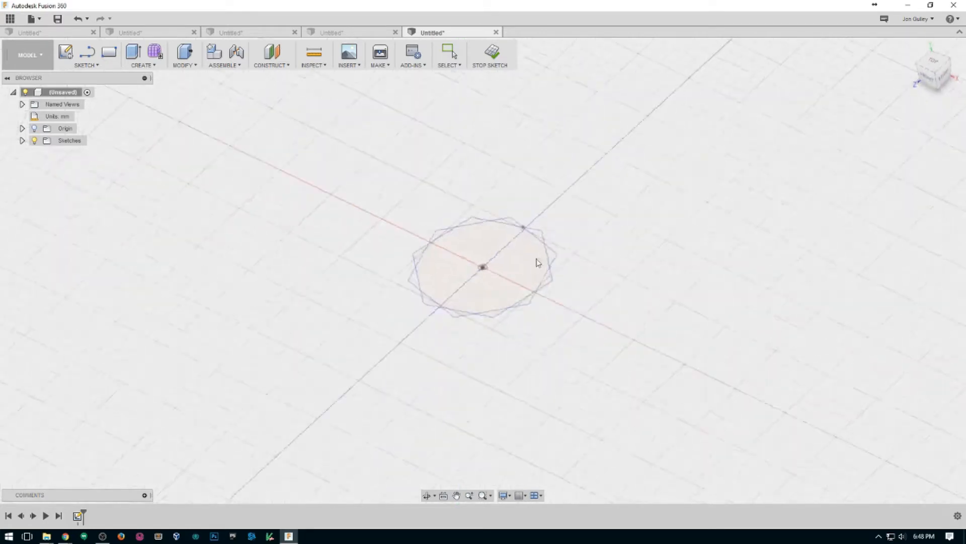
Sketch a 75 mm vertical line up from the origin on the front plane and finish the sketch.
{"action": "scroll", "coordinate": [559, 284], "scroll_direction": "down", "scroll_amount": 2}
{"action": "scroll", "coordinate": [529, 262], "scroll_direction": "up", "scroll_amount": 4}
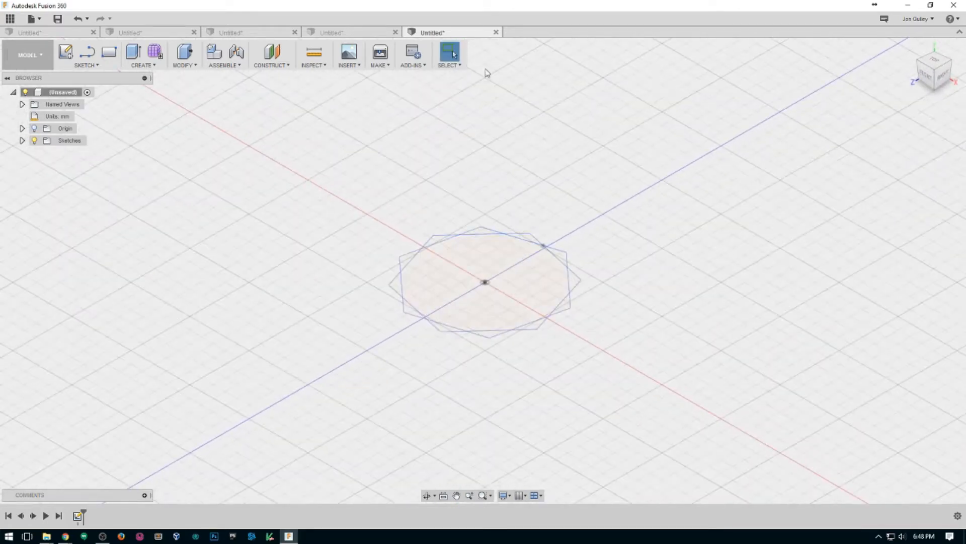
{"action": "left_click", "coordinate": [95, 58]}
{"action": "left_click", "coordinate": [510, 271]}
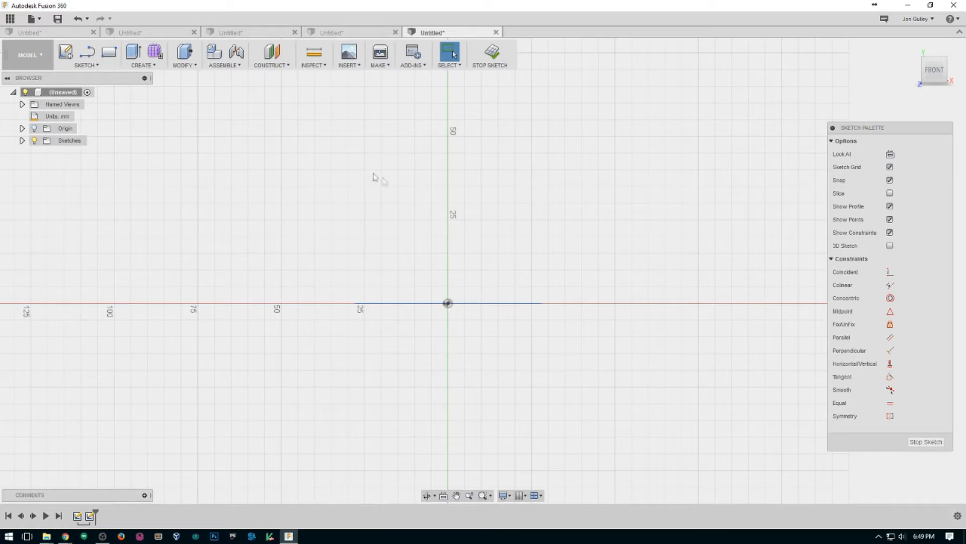
{"action": "key", "text": "l"}
{"action": "left_click", "coordinate": [448, 303]}
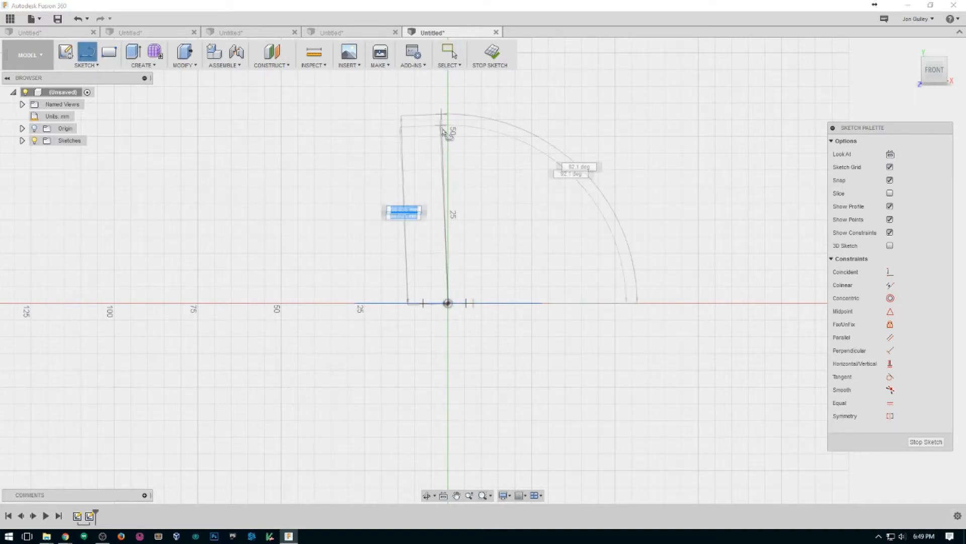
{"action": "type", "text": "75"}
{"action": "key", "text": "Return"}
{"action": "key", "text": "Escape"}
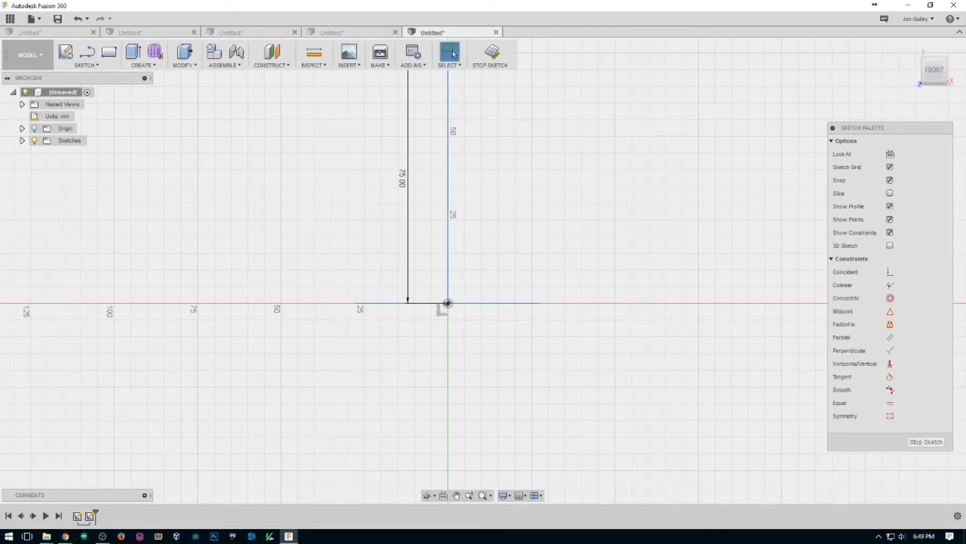
{"action": "left_click", "coordinate": [927, 442]}
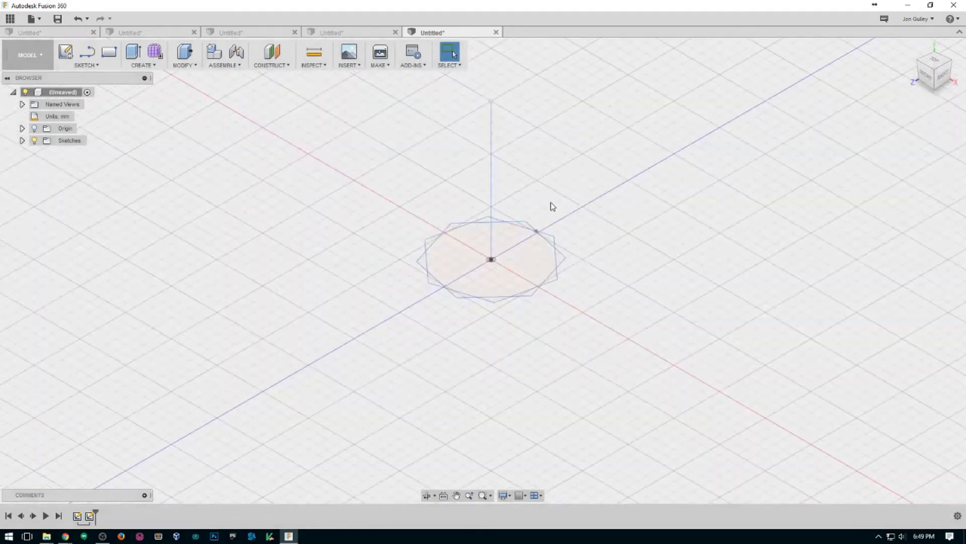
Start a helix around the vertical line with the open-spline helix add-in and set its number of cycles to 1.5.
{"action": "mouse_move", "coordinate": [554, 161]}
{"action": "middle_mouse_down"}
{"action": "mouse_move", "coordinate": [549, 223]}
{"action": "mouse_move", "coordinate": [578, 236]}
{"action": "mouse_move", "coordinate": [542, 202]}
{"action": "middle_mouse_up"}
{"action": "scroll", "coordinate": [549, 224], "scroll_direction": "down", "scroll_amount": 3}
{"action": "scroll", "coordinate": [506, 223], "scroll_direction": "up", "scroll_amount": 6}
{"action": "left_click", "coordinate": [477, 172]}
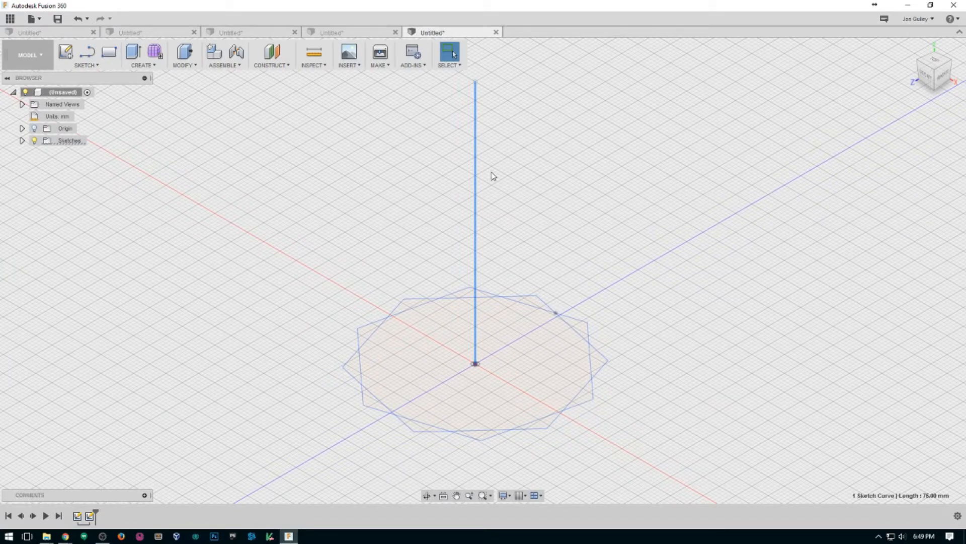
{"action": "key", "text": "s"}
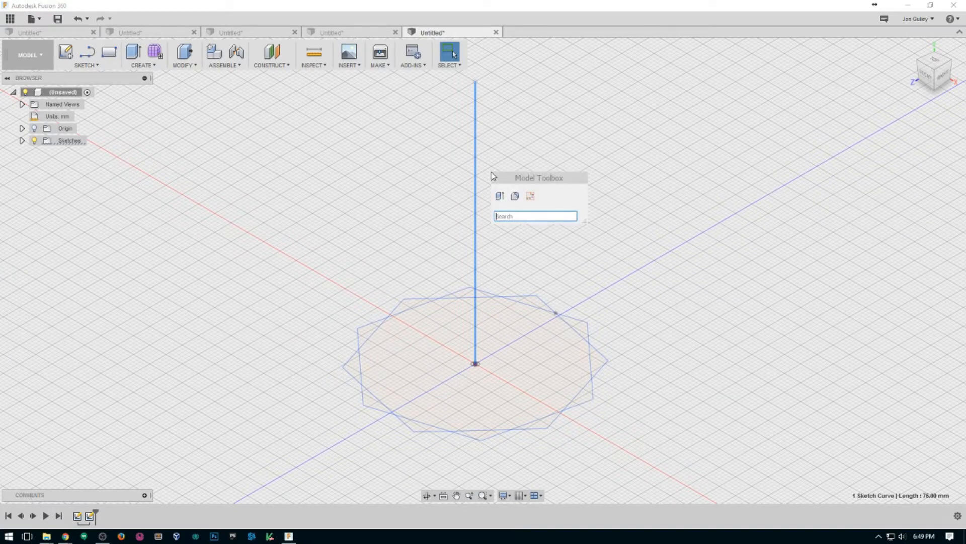
{"action": "type", "text": "helix"}
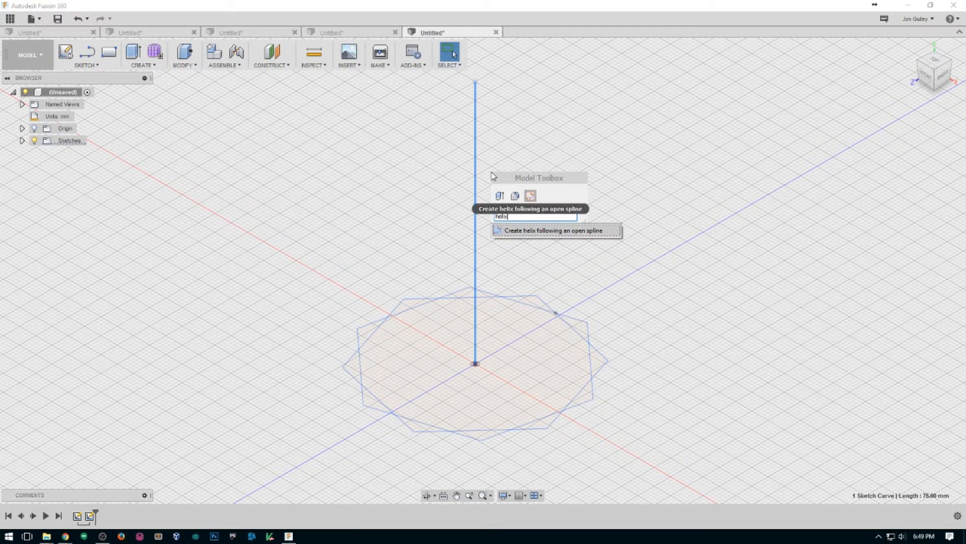
{"action": "left_click", "coordinate": [572, 231]}
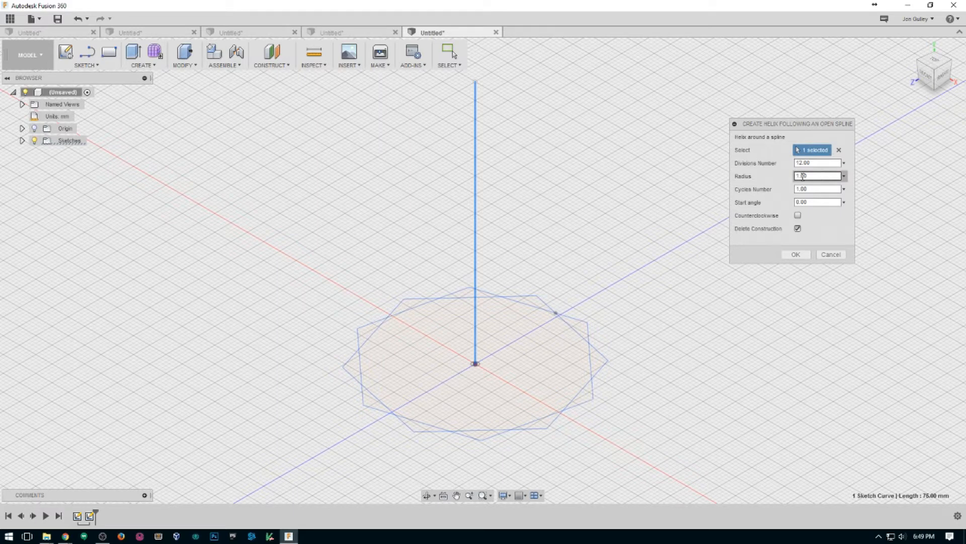
{"action": "left_click", "coordinate": [801, 188]}
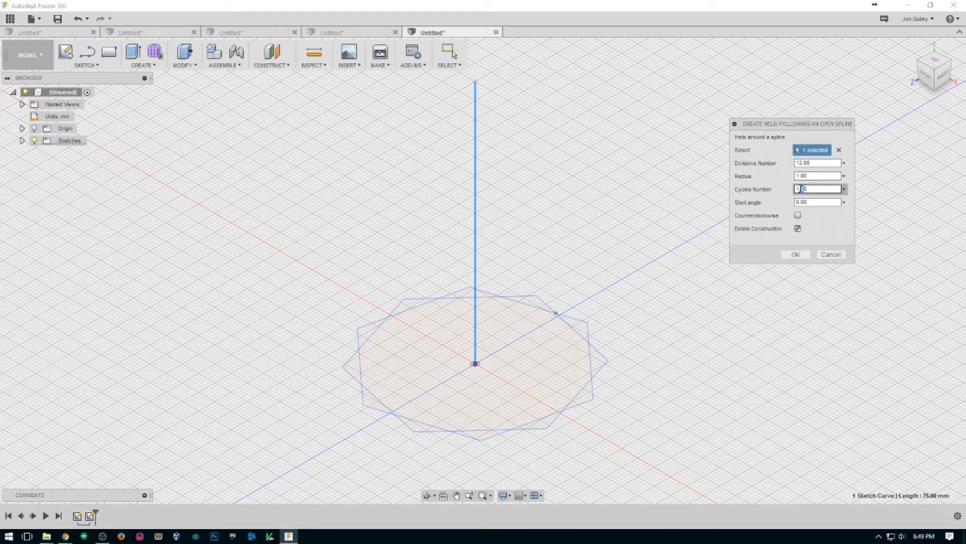
Set the helix radius by measuring from the hexagon crossing point to the origin, and create the helix.
{"action": "left_click", "coordinate": [835, 176]}
{"action": "left_click", "coordinate": [846, 176]}
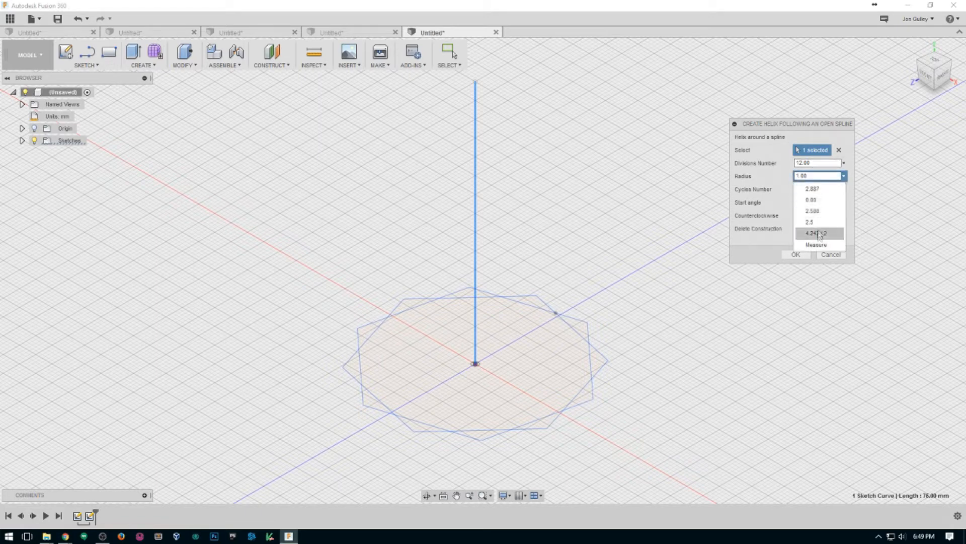
{"action": "left_click", "coordinate": [812, 244]}
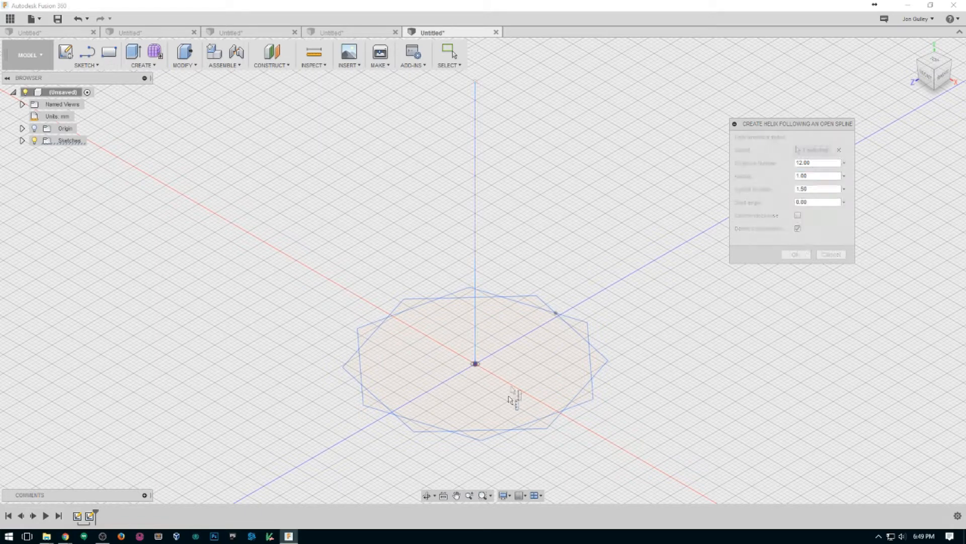
{"action": "left_click", "coordinate": [558, 316]}
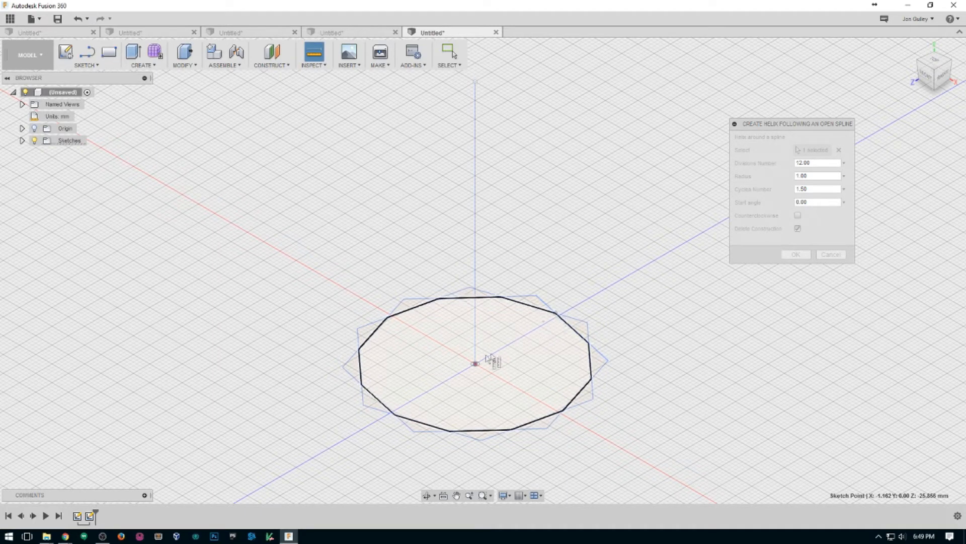
{"action": "left_click", "coordinate": [475, 364]}
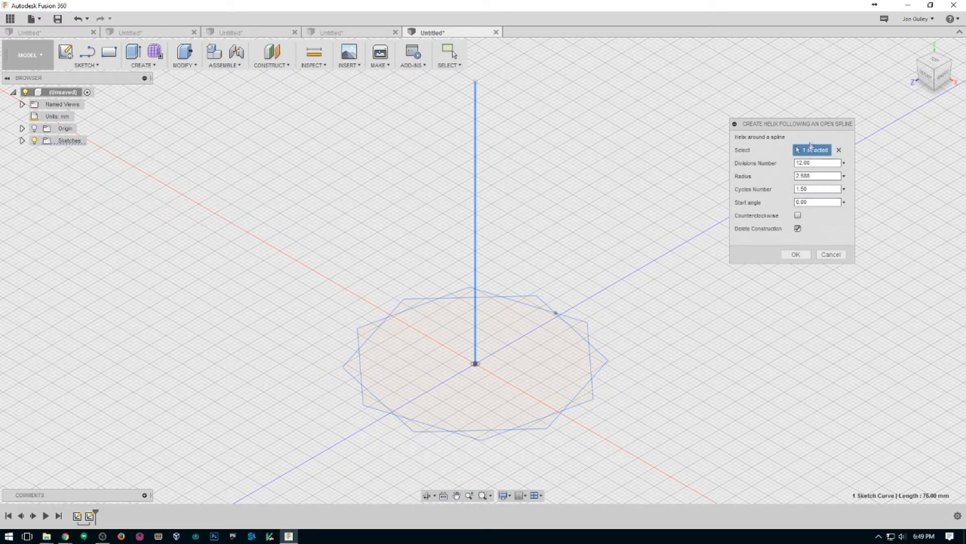
{"action": "left_click", "coordinate": [796, 254]}
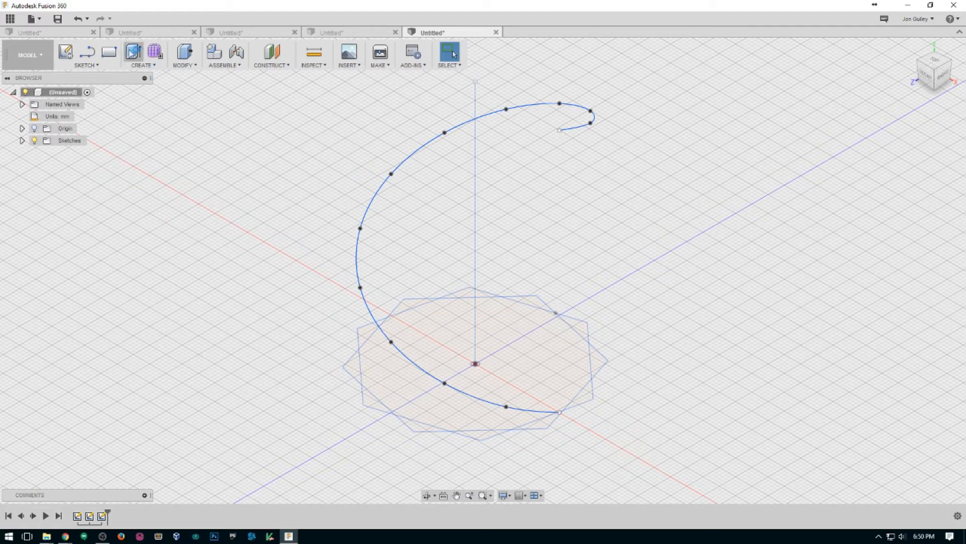
Start a path and guide rail sweep with the hexagons' shared centre region and the surrounding corner triangles as profiles.
{"action": "left_click", "coordinate": [142, 64]}
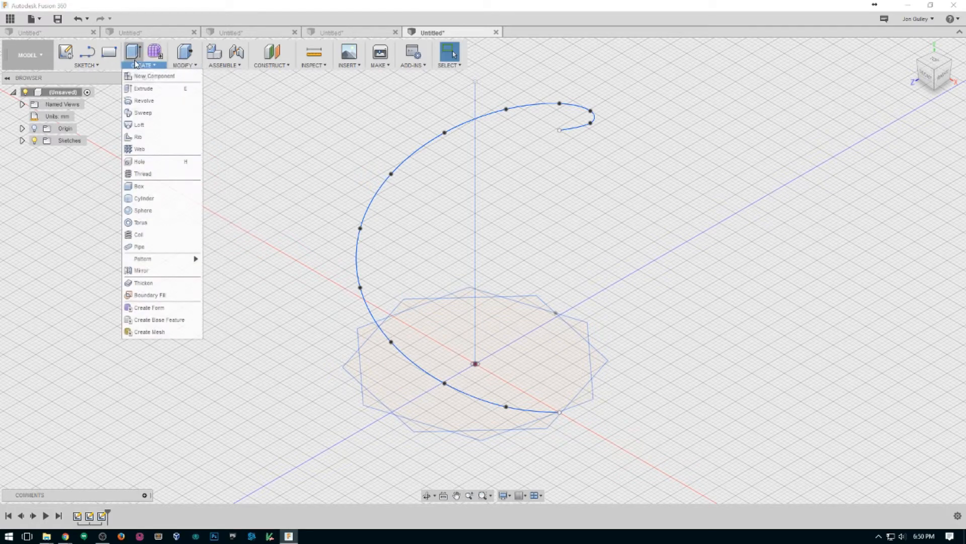
{"action": "left_click", "coordinate": [145, 113]}
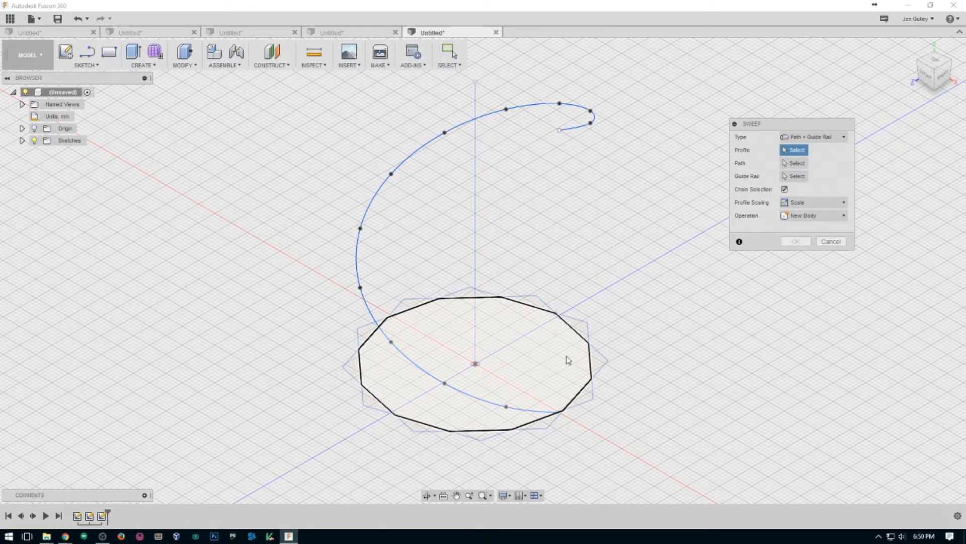
{"action": "left_click", "coordinate": [505, 344]}
{"action": "left_click", "coordinate": [466, 292]}
{"action": "left_click", "coordinate": [534, 300]}
{"action": "left_click", "coordinate": [569, 326]}
{"action": "left_click", "coordinate": [596, 360]}
{"action": "left_click", "coordinate": [579, 398]}
{"action": "left_click", "coordinate": [536, 422]}
{"action": "left_click", "coordinate": [485, 436]}
{"action": "left_click", "coordinate": [427, 431]}
{"action": "left_click", "coordinate": [371, 399]}
{"action": "left_click", "coordinate": [349, 367]}
{"action": "left_click", "coordinate": [362, 335]}
Use the vertical line as the sweep path and the helix as the guide rail.
{"action": "left_click", "coordinate": [795, 162]}
{"action": "left_click", "coordinate": [475, 179]}
{"action": "left_click", "coordinate": [795, 176]}
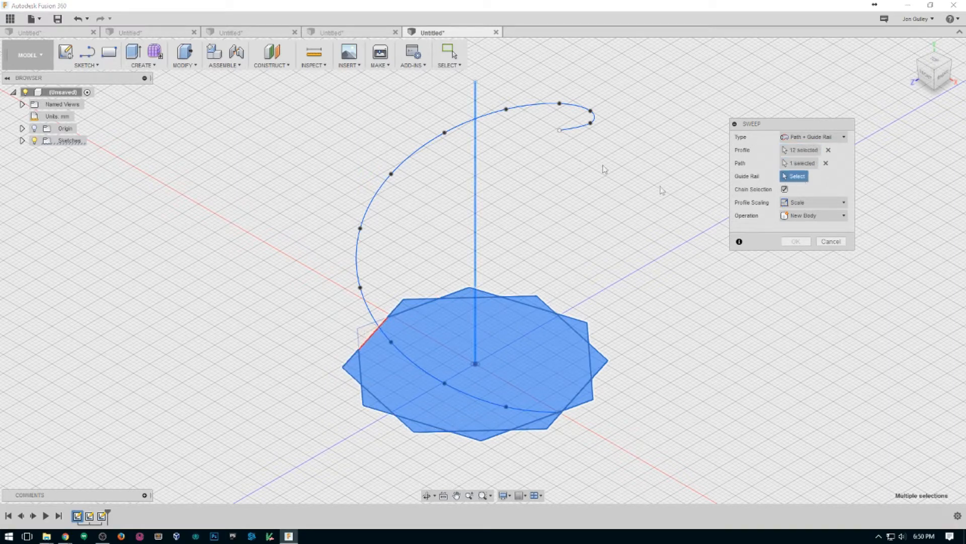
{"action": "left_click", "coordinate": [581, 127]}
{"action": "middle_click_drag", "start_coordinate": [693, 304], "coordinate": [693, 306]}
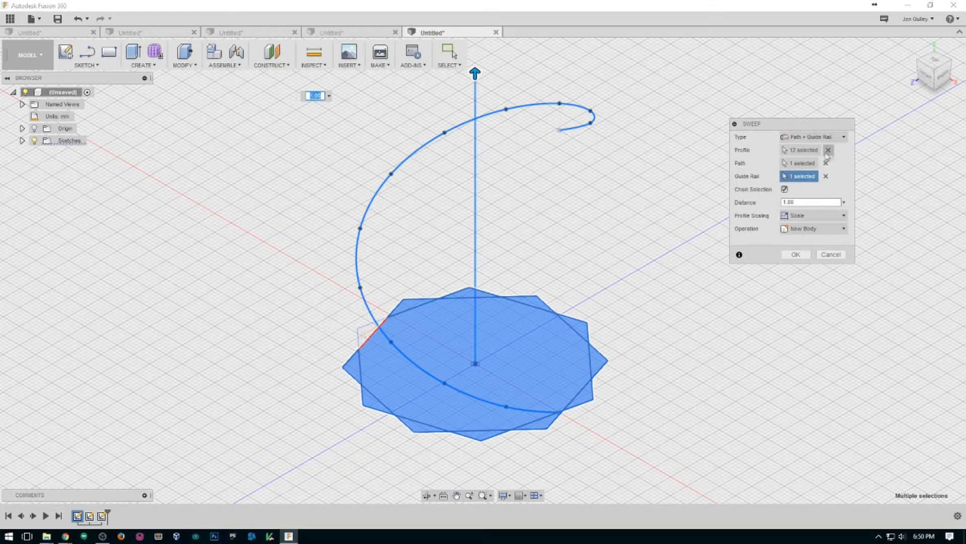
Add the missed corner triangle to the sweep profiles and complete the sweep as a new body.
{"action": "left_click", "coordinate": [801, 150]}
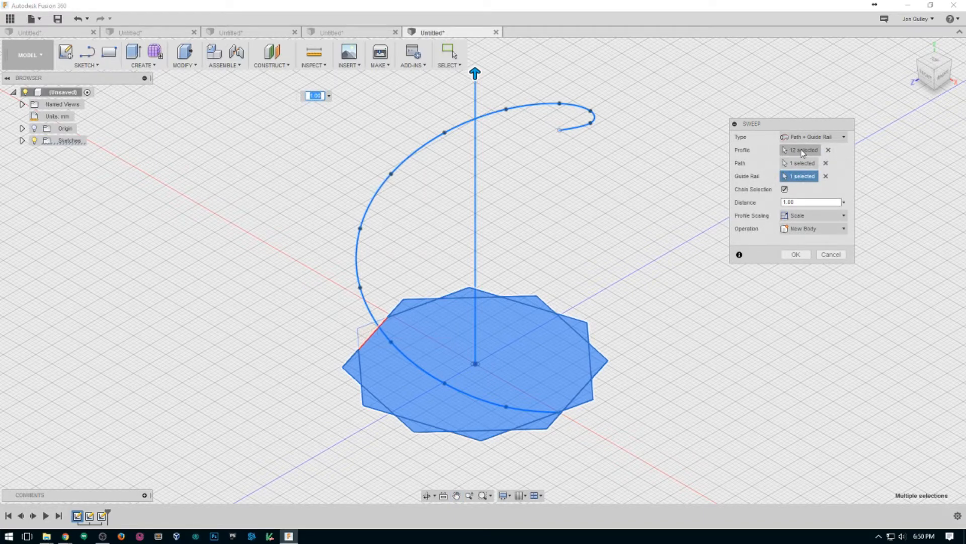
{"action": "left_click", "coordinate": [394, 338]}
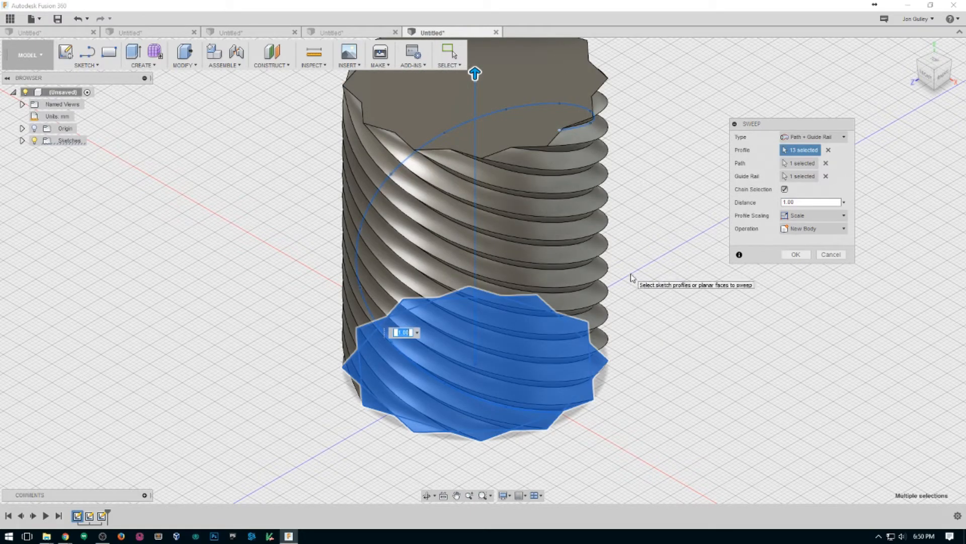
{"action": "middle_click_drag", "start_coordinate": [620, 270], "coordinate": [607, 209]}
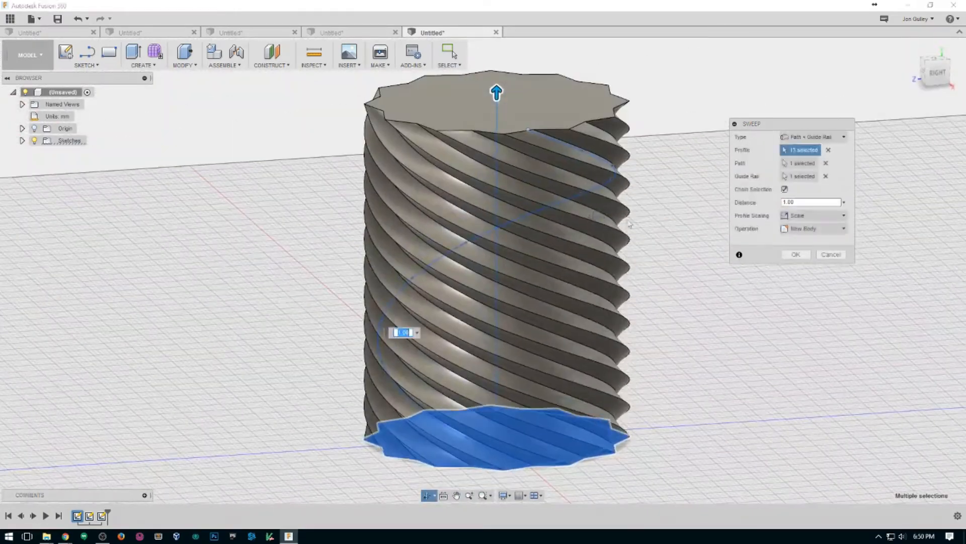
{"action": "left_click", "coordinate": [800, 255]}
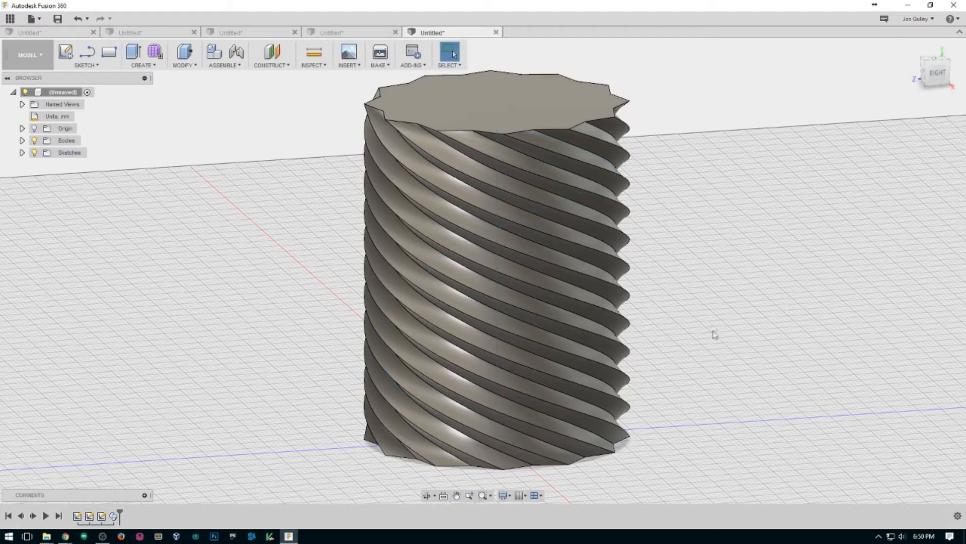
Shell the whole twisted body to the inside with a thickness of 0.4 mm.
{"action": "scroll", "coordinate": [729, 265], "scroll_direction": "up", "scroll_amount": 2}
{"action": "scroll", "coordinate": [727, 301], "scroll_direction": "down", "scroll_amount": 1}
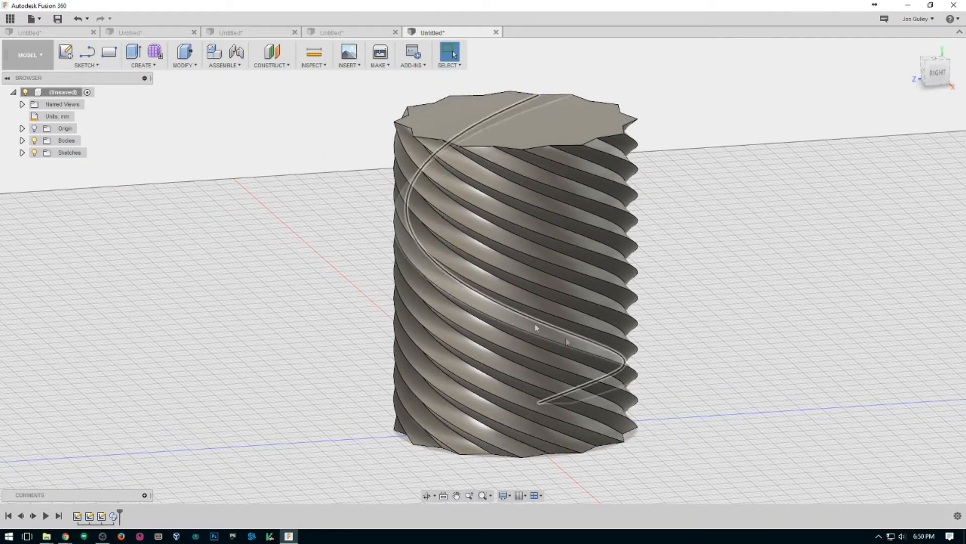
{"action": "middle_click_drag", "start_coordinate": [692, 229], "coordinate": [659, 270]}
{"action": "key", "text": "Escape"}
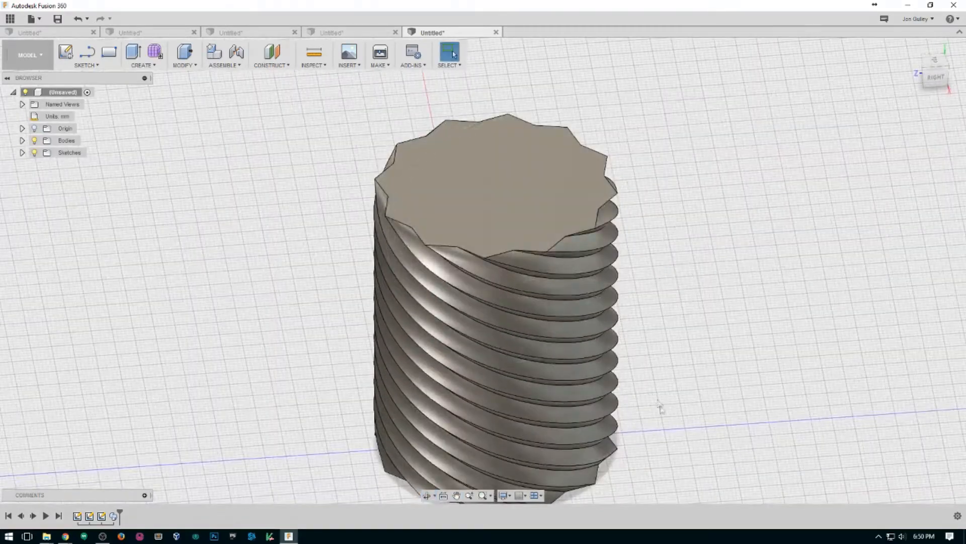
{"action": "left_click", "coordinate": [23, 141]}
{"action": "left_click", "coordinate": [75, 152]}
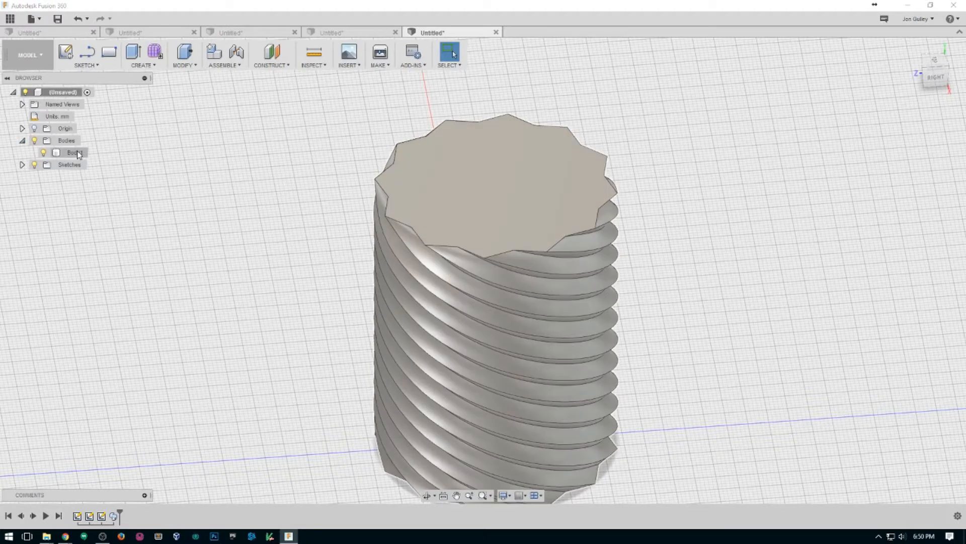
{"action": "left_click", "coordinate": [196, 64]}
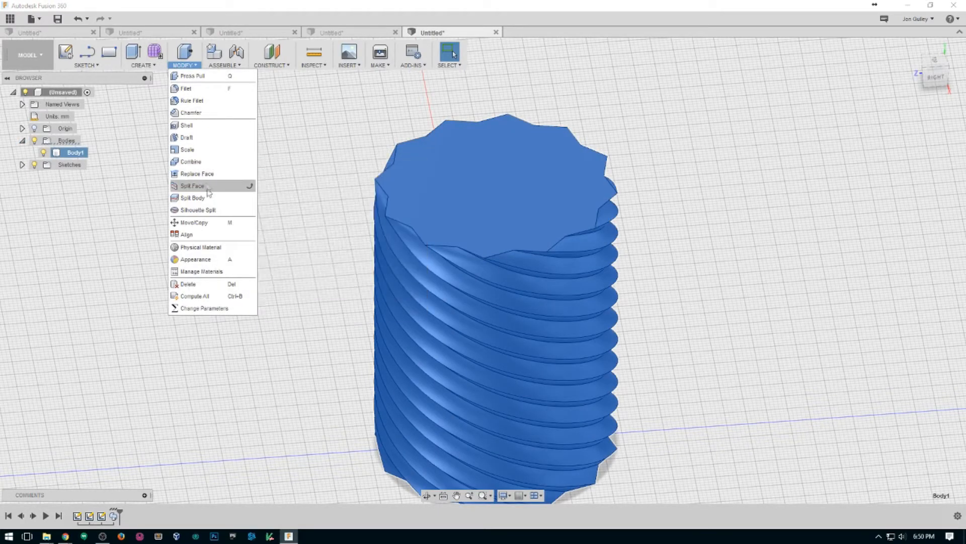
{"action": "left_click", "coordinate": [187, 125]}
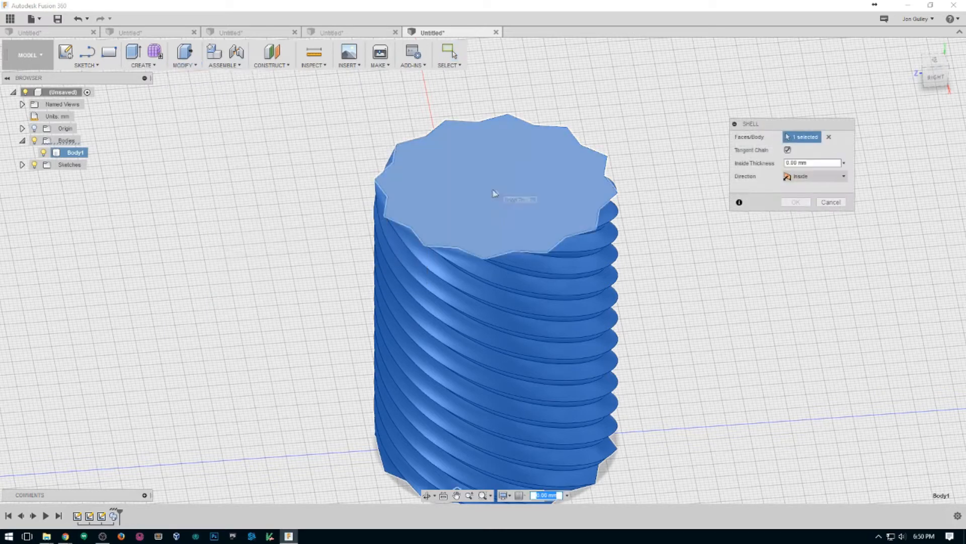
{"action": "left_click", "coordinate": [793, 162]}
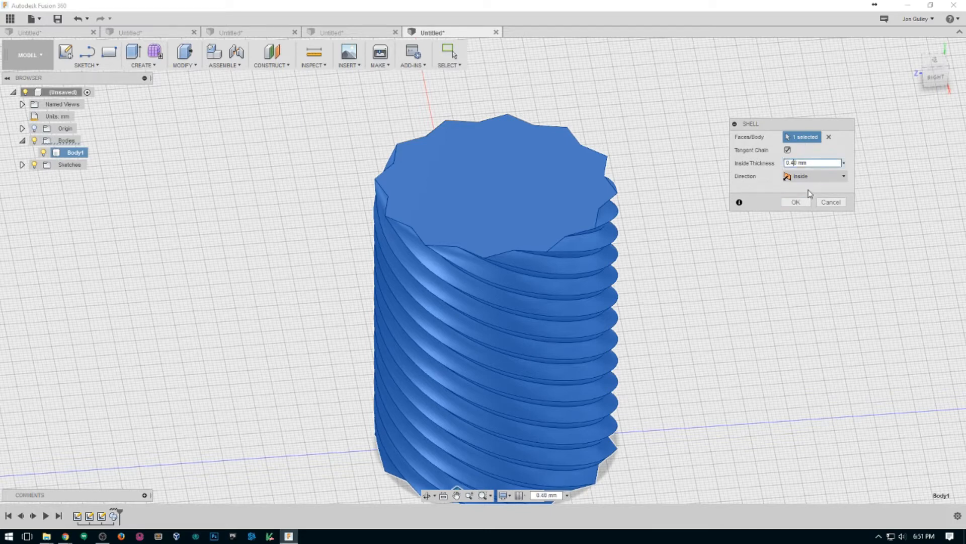
{"action": "left_click", "coordinate": [797, 202]}
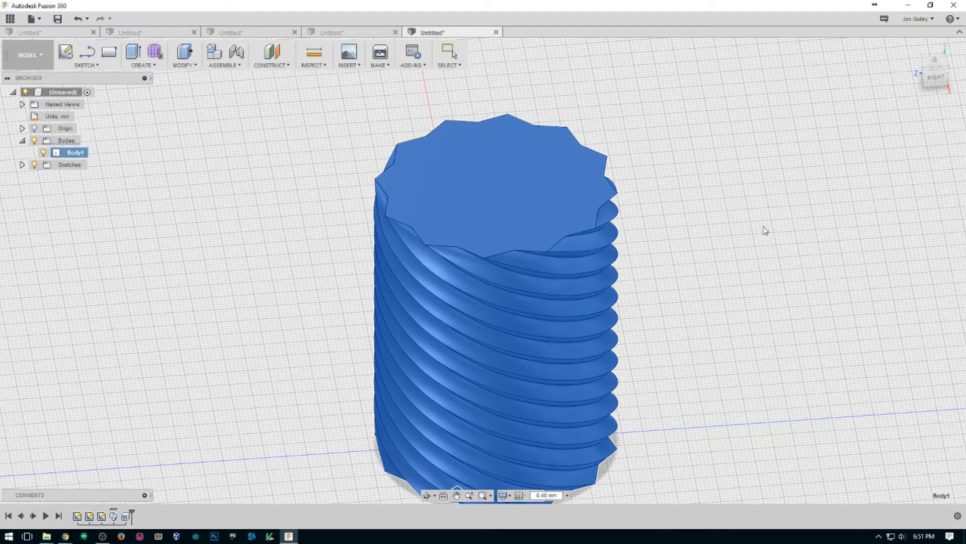
{"action": "key", "text": "Escape"}
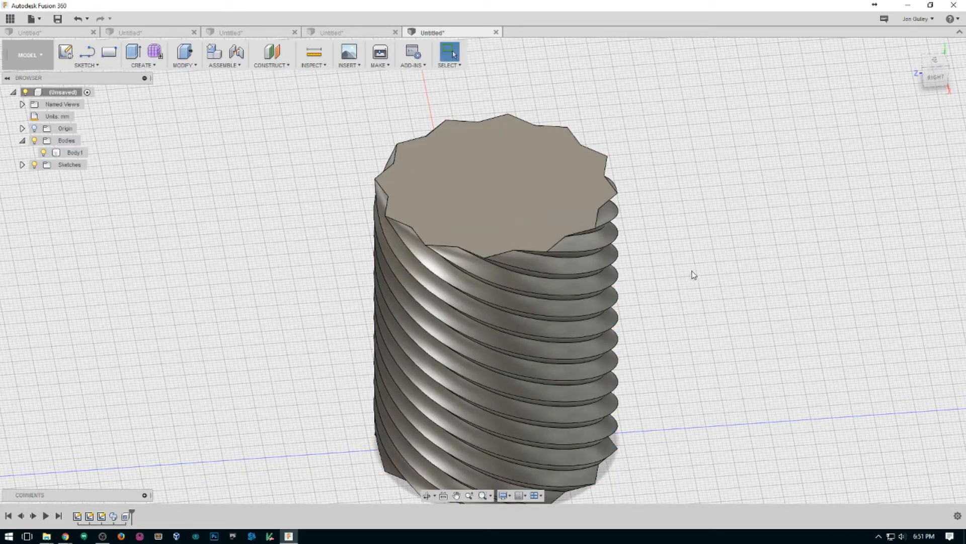
On the horizontal ground plane, sketch a rectangle about 80 mm square that encloses the underside of the twisted body.
{"action": "middle_click_drag", "start_coordinate": [703, 371], "coordinate": [671, 239], "text": "shift"}
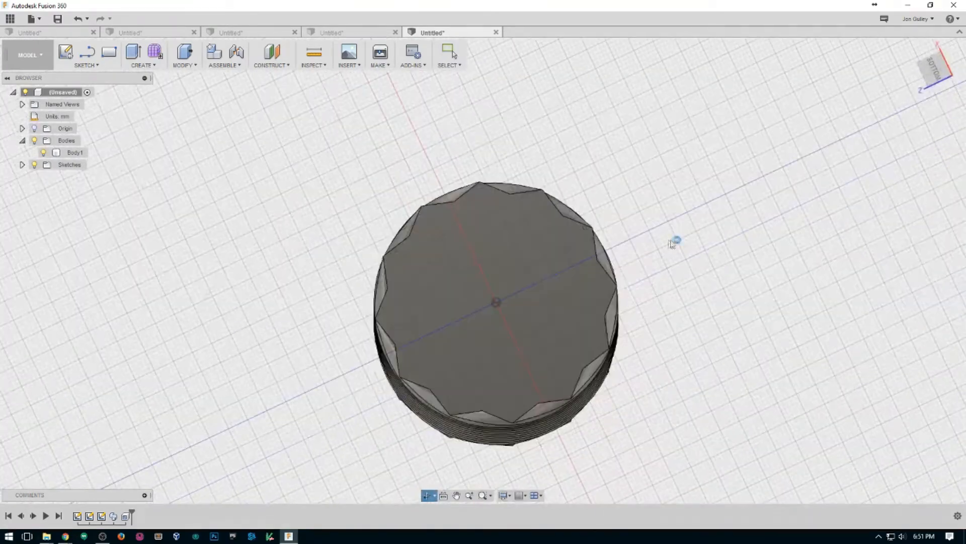
{"action": "left_click", "coordinate": [65, 52]}
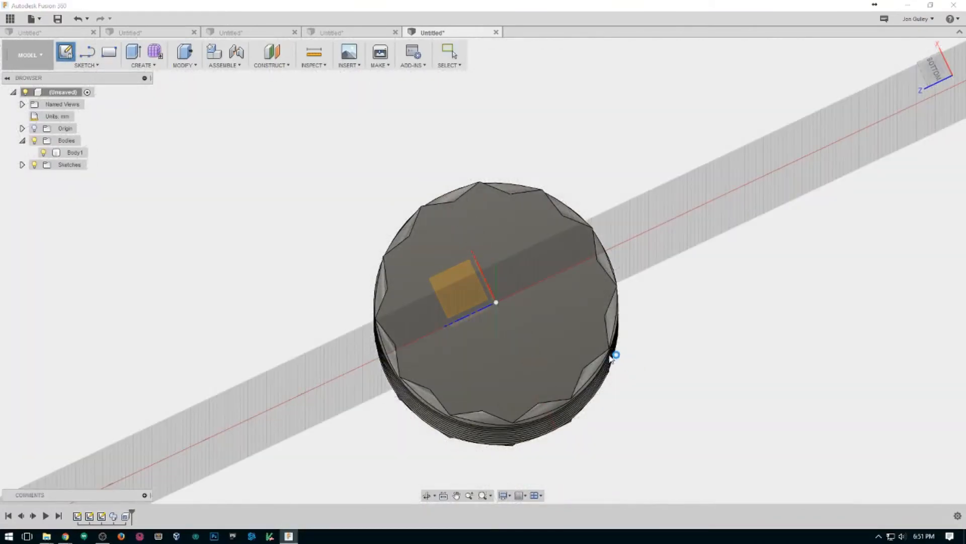
{"action": "left_click", "coordinate": [468, 289]}
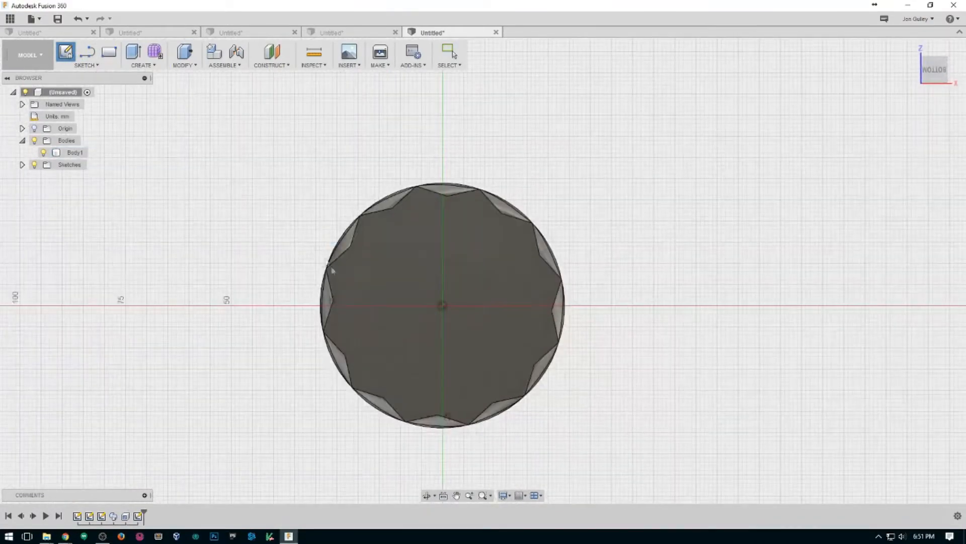
{"action": "left_click", "coordinate": [109, 52]}
{"action": "left_click", "coordinate": [438, 267]}
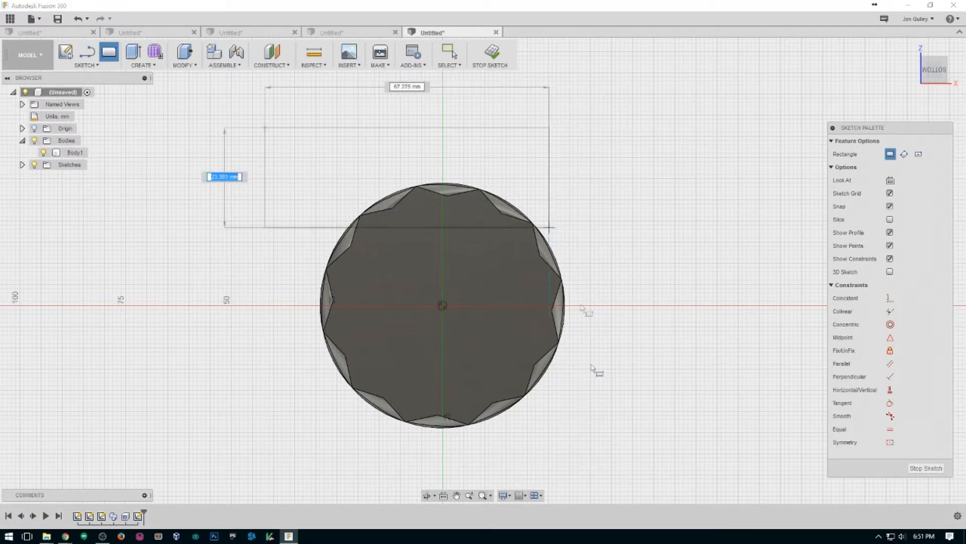
{"action": "left_click", "coordinate": [604, 465]}
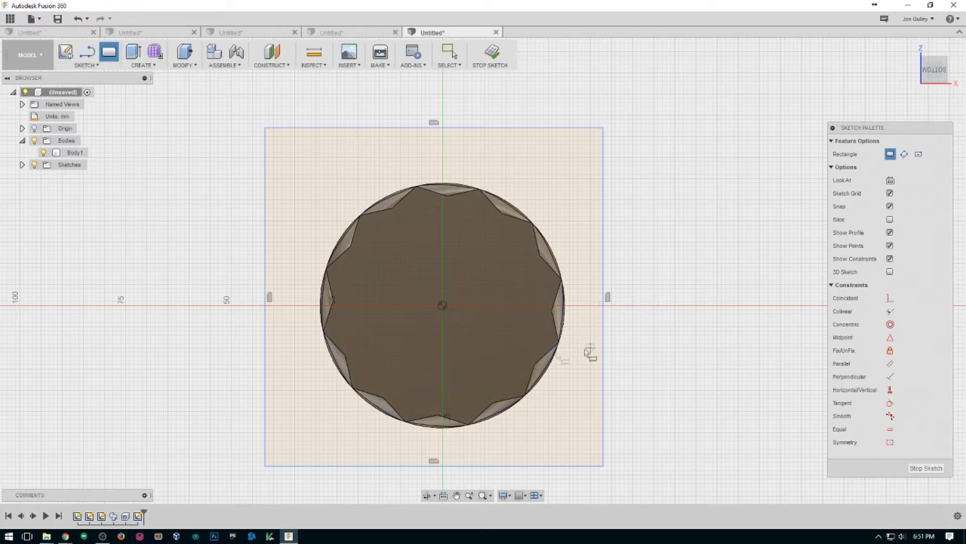
Extrude the square enclosing the twisted body's underside as a 0.4 mm cut to open the bottom.
{"action": "left_click", "coordinate": [133, 52]}
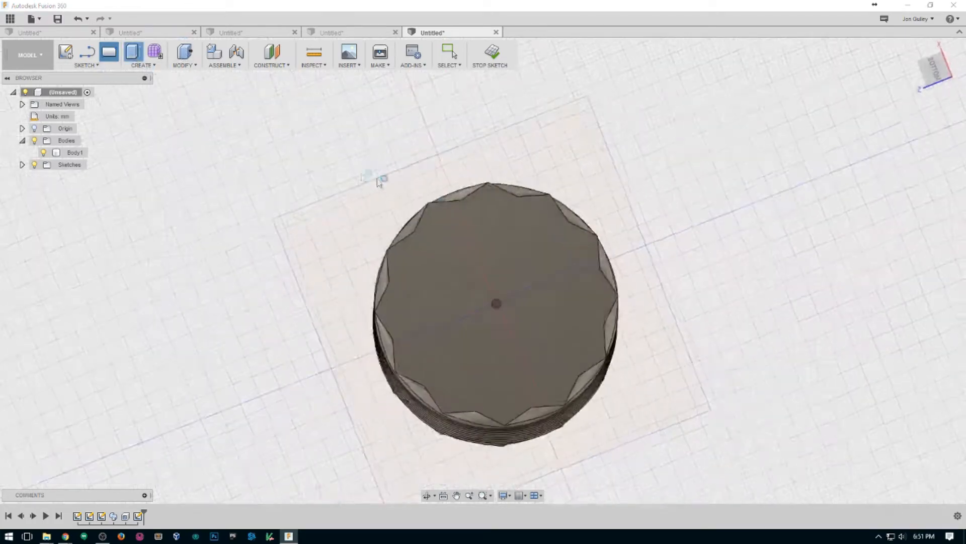
{"action": "left_click", "coordinate": [530, 192]}
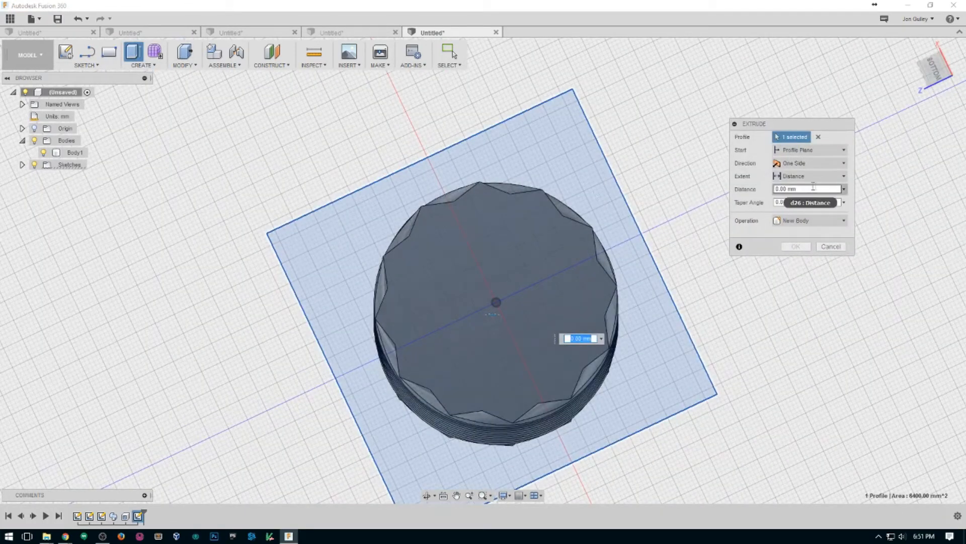
{"action": "left_click", "coordinate": [784, 189]}
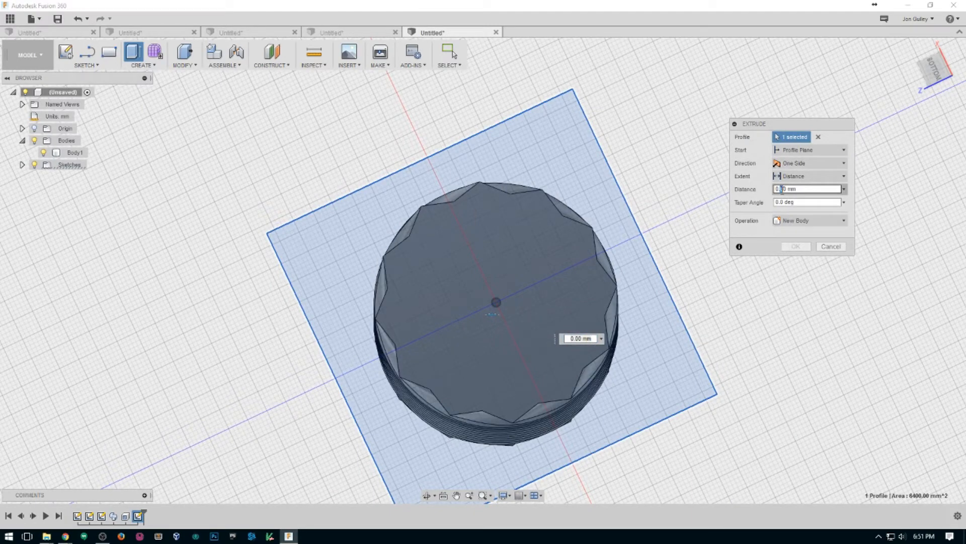
{"action": "type", "text": "4"}
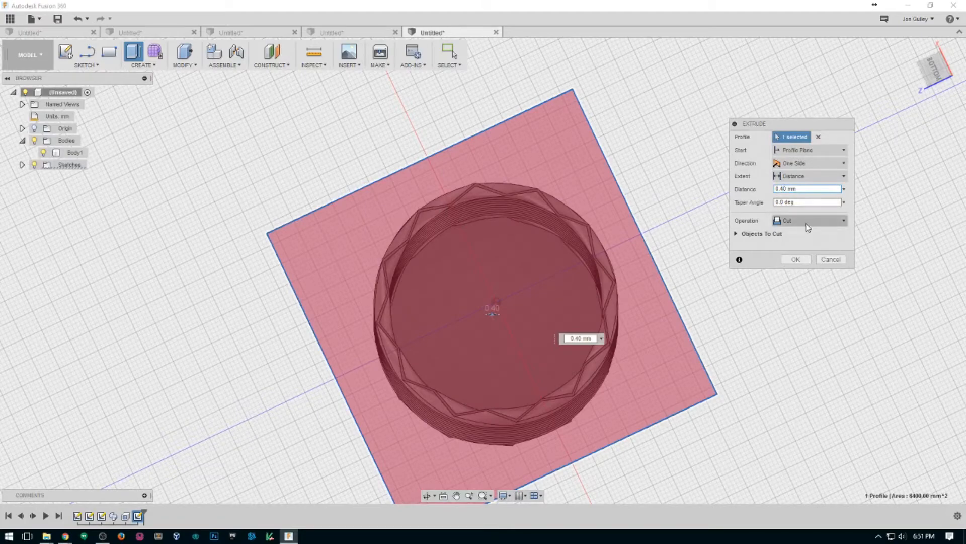
{"action": "left_click", "coordinate": [796, 260]}
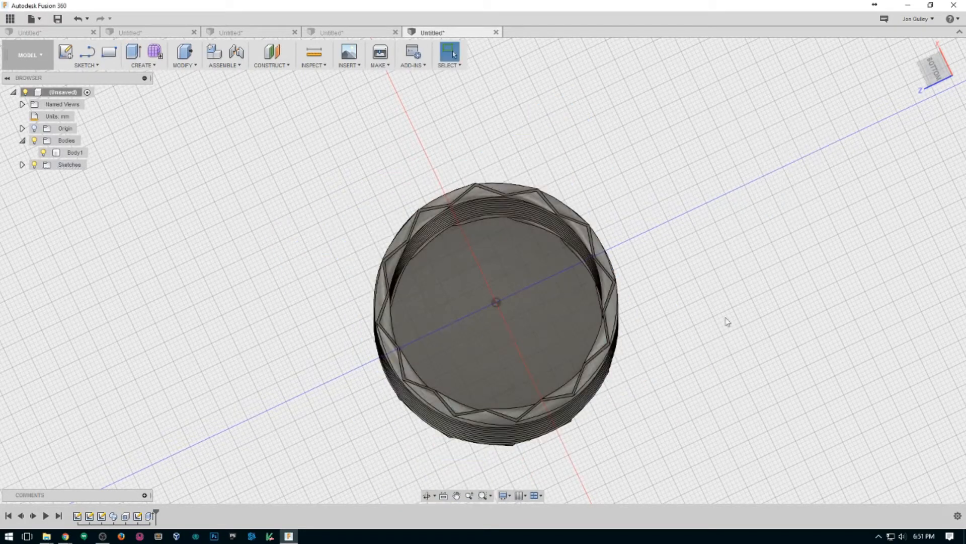
Extrude the flat end face opposite the opening outward by 0.6 mm, joined to the twisted body.
{"action": "middle_click_drag", "start_coordinate": [653, 260], "coordinate": [687, 363], "text": "shift"}
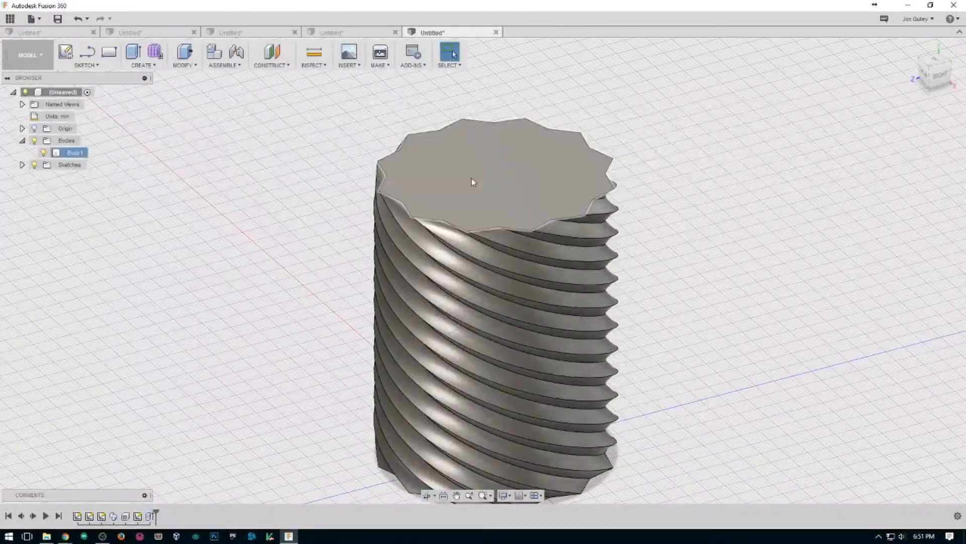
{"action": "left_click", "coordinate": [448, 187]}
{"action": "left_click", "coordinate": [133, 52]}
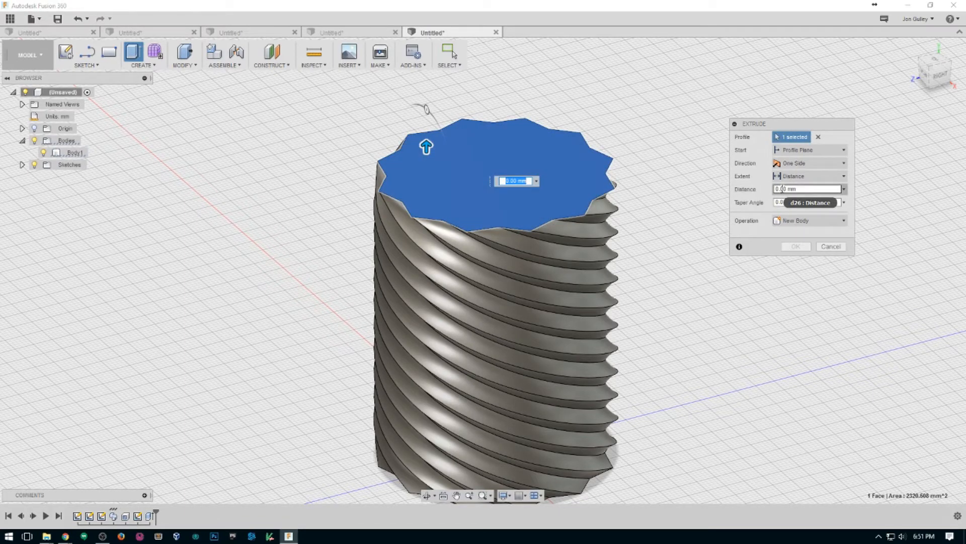
{"action": "left_click", "coordinate": [781, 188]}
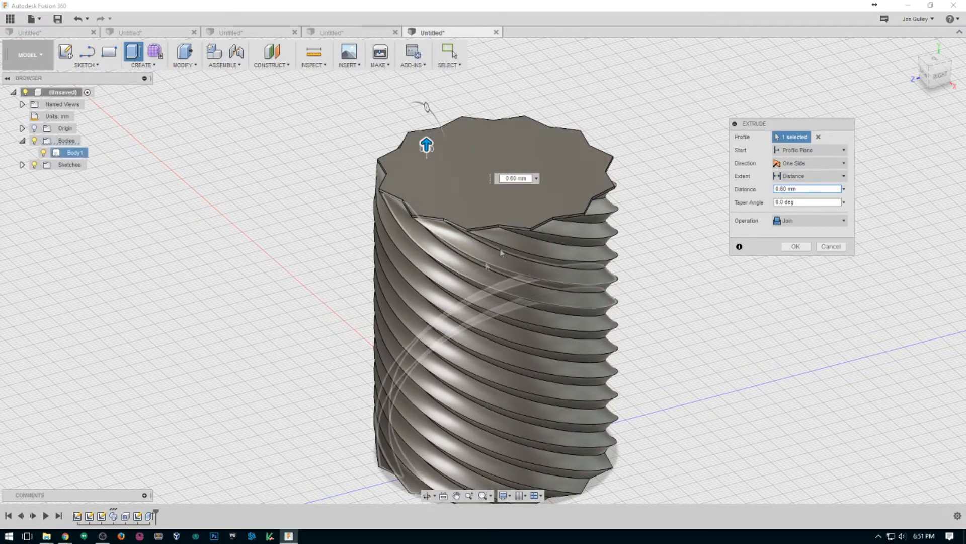
{"action": "left_click", "coordinate": [795, 248]}
Fillet the outline edges of the closed end face all the way around with a constant radius of 0.5 mm.
{"action": "left_click", "coordinate": [458, 222]}
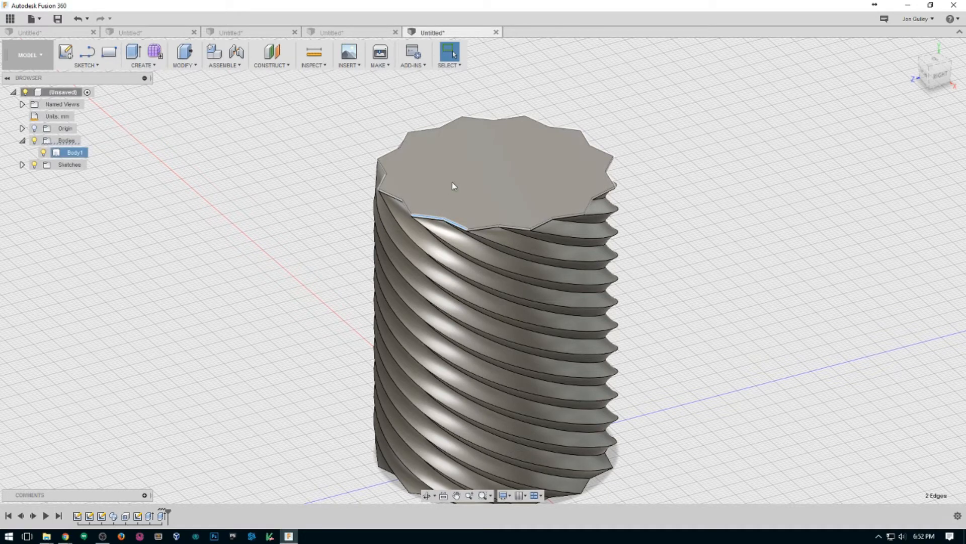
{"action": "key", "text": "f"}
{"action": "left_click", "coordinate": [484, 227]}
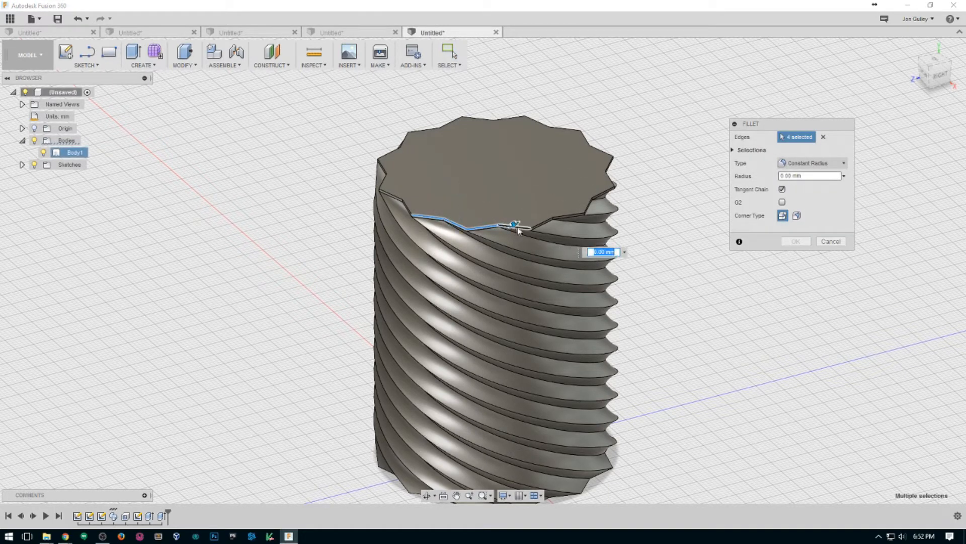
{"action": "left_click", "coordinate": [537, 218]}
{"action": "left_click", "coordinate": [574, 210]}
{"action": "left_click", "coordinate": [593, 202]}
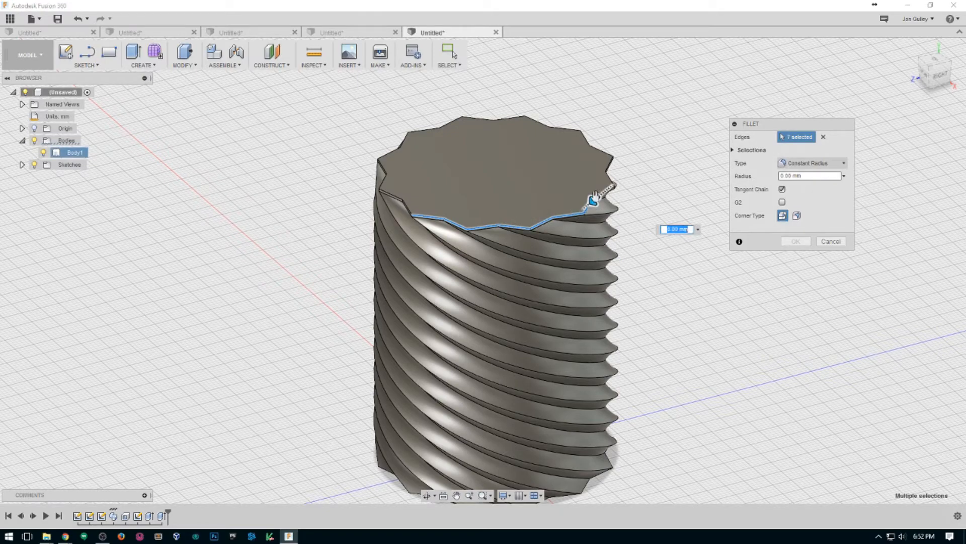
{"action": "left_click", "coordinate": [608, 187]}
{"action": "left_click", "coordinate": [611, 171]}
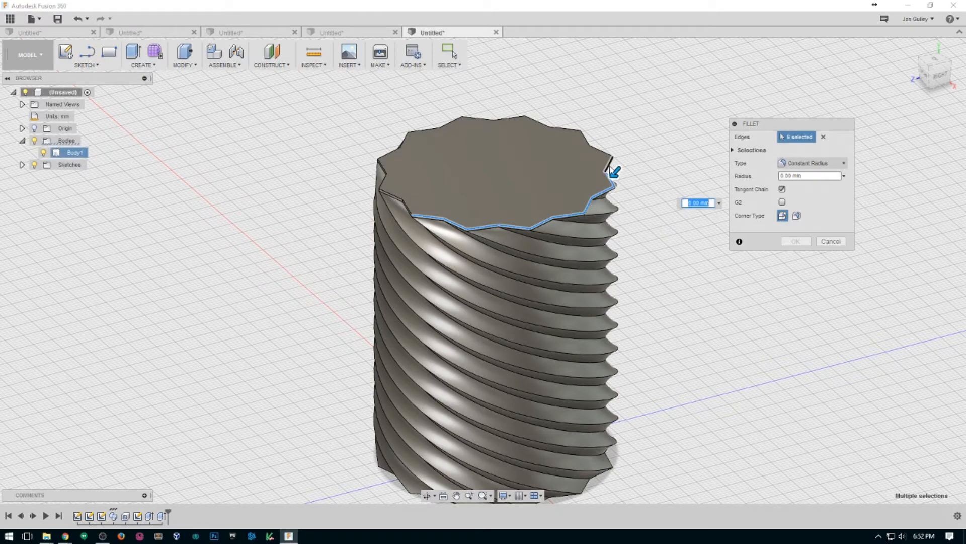
{"action": "left_click", "coordinate": [613, 160]}
{"action": "left_click", "coordinate": [588, 143]}
{"action": "left_click", "coordinate": [572, 130]}
{"action": "left_click", "coordinate": [541, 124]}
{"action": "left_click", "coordinate": [515, 119]}
{"action": "left_click", "coordinate": [485, 120]}
{"action": "left_click", "coordinate": [479, 120]}
{"action": "left_click", "coordinate": [451, 120]}
{"action": "left_click", "coordinate": [424, 127]}
{"action": "left_click", "coordinate": [400, 145]}
{"action": "left_click", "coordinate": [390, 160]}
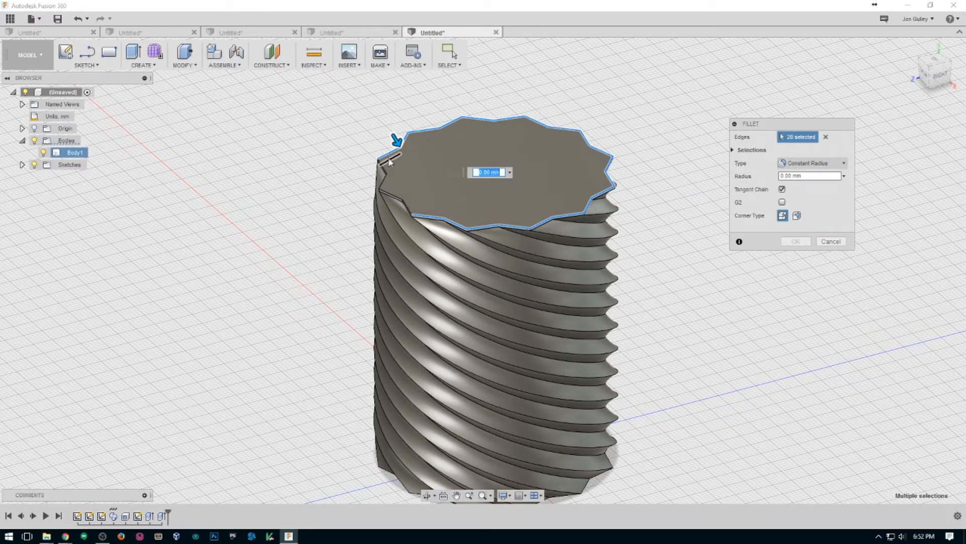
{"action": "left_click", "coordinate": [383, 169]}
{"action": "left_click", "coordinate": [385, 182]}
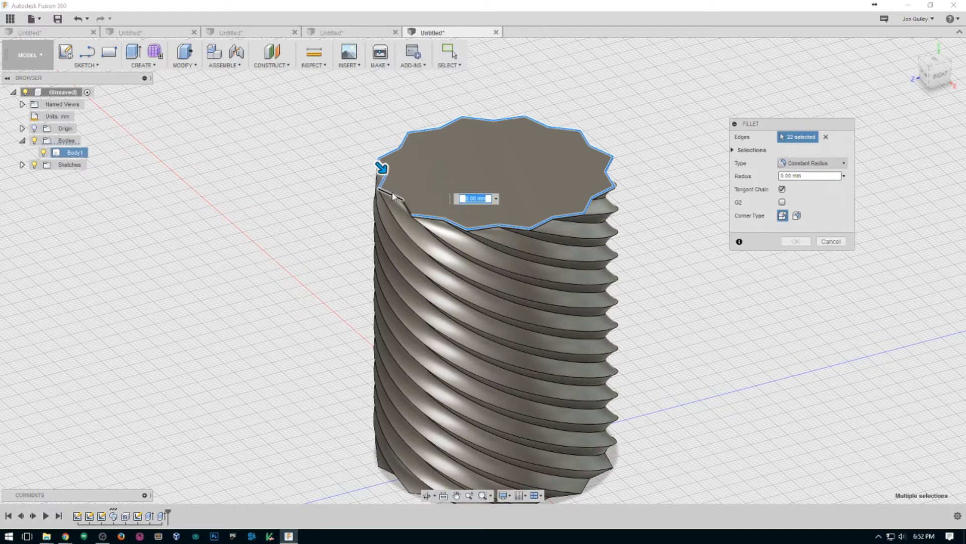
{"action": "left_click", "coordinate": [386, 190]}
{"action": "left_click", "coordinate": [790, 175]}
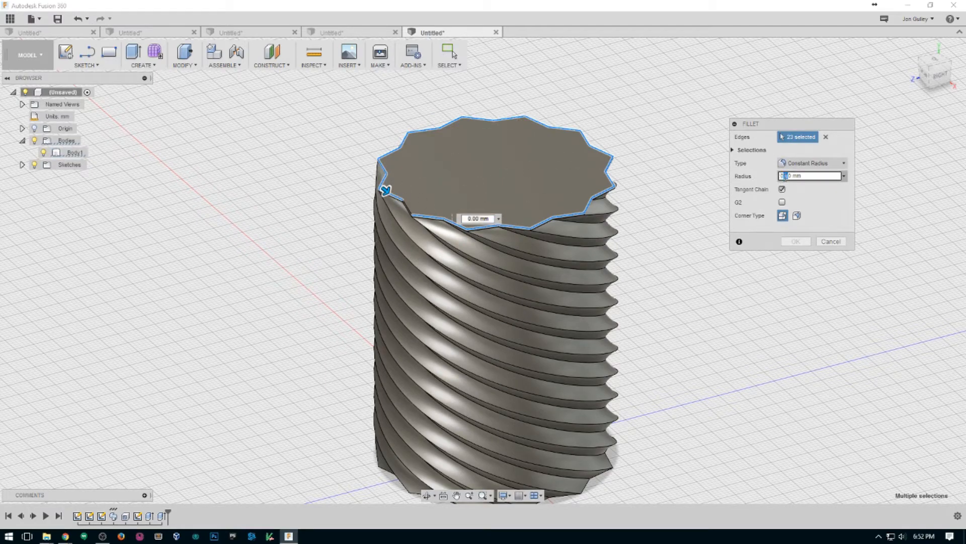
{"action": "type", "text": "5"}
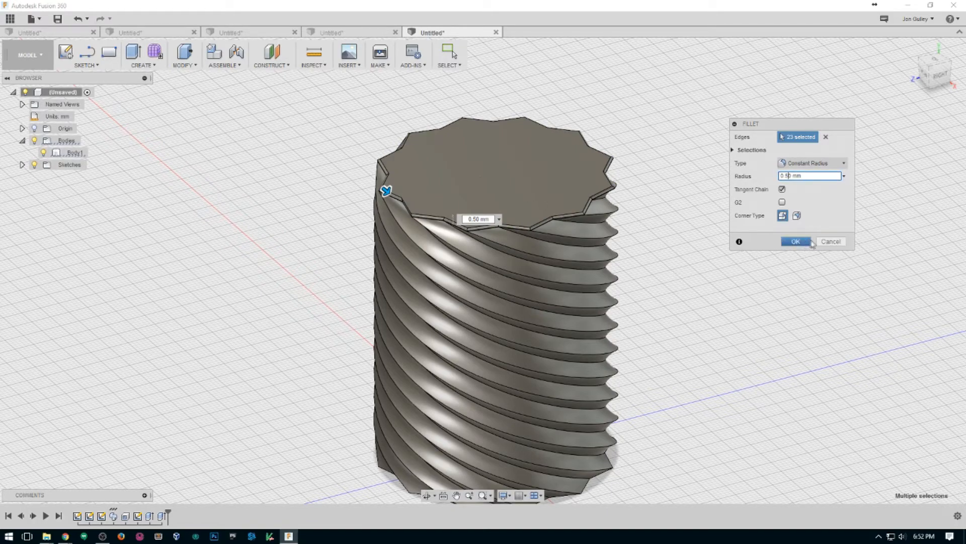
{"action": "left_click", "coordinate": [796, 241]}
{"action": "scroll", "coordinate": [680, 252], "scroll_direction": "up", "scroll_amount": 4}
{"action": "scroll", "coordinate": [679, 252], "scroll_direction": "down", "scroll_amount": 4}
{"action": "middle_click_drag", "start_coordinate": [643, 263], "coordinate": [655, 311], "text": "shift"}
{"action": "key", "text": "Escape"}
{"action": "scroll", "coordinate": [654, 255], "scroll_direction": "down", "scroll_amount": 2}
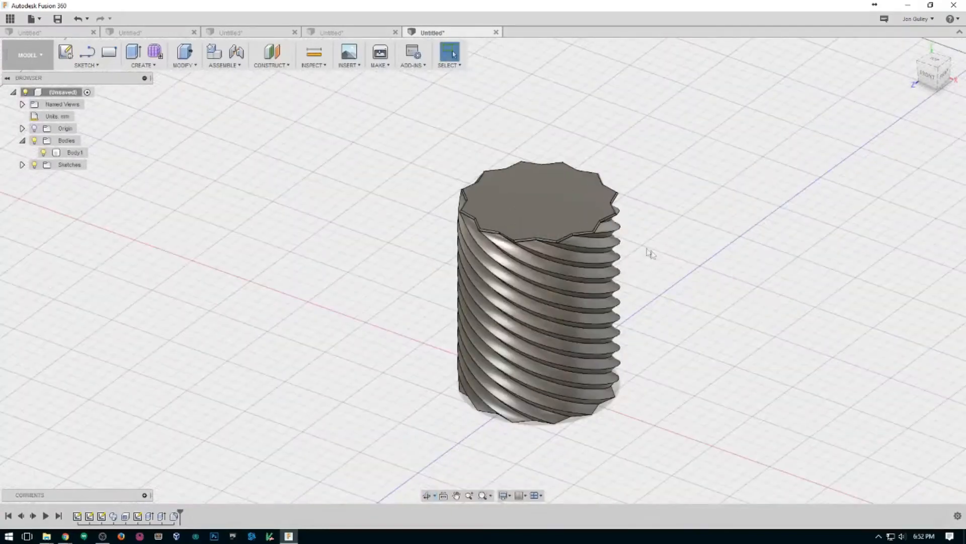
Copy both hexagons from the first sketch and paste them in place into a new sketch on the horizontal ground plane.
{"action": "double_click", "coordinate": [77, 516]}
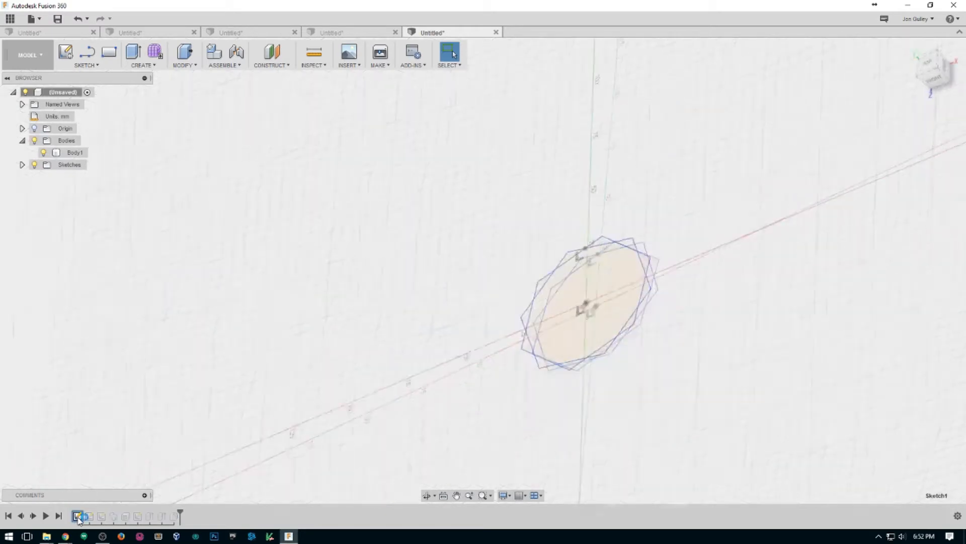
{"action": "double_click", "coordinate": [467, 203]}
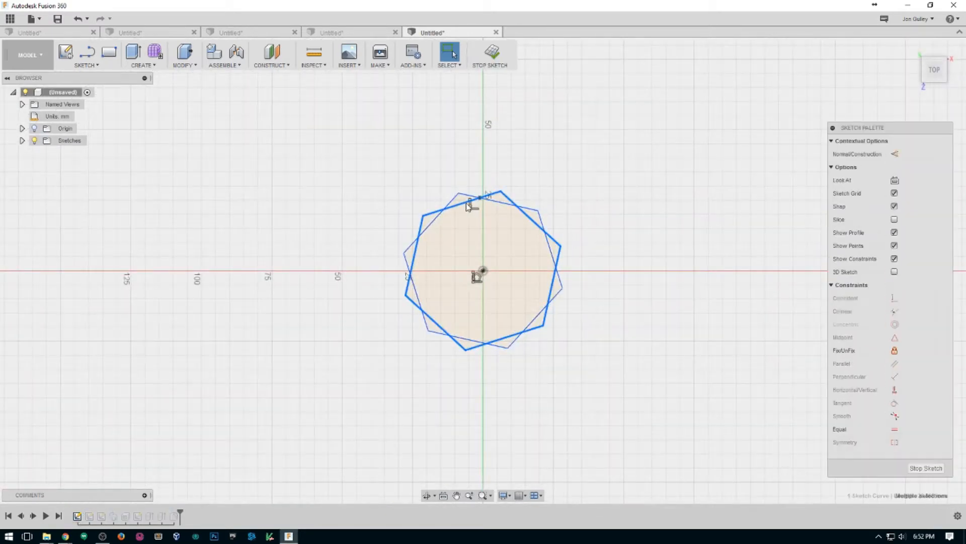
{"action": "double_click", "coordinate": [453, 200], "text": "shift"}
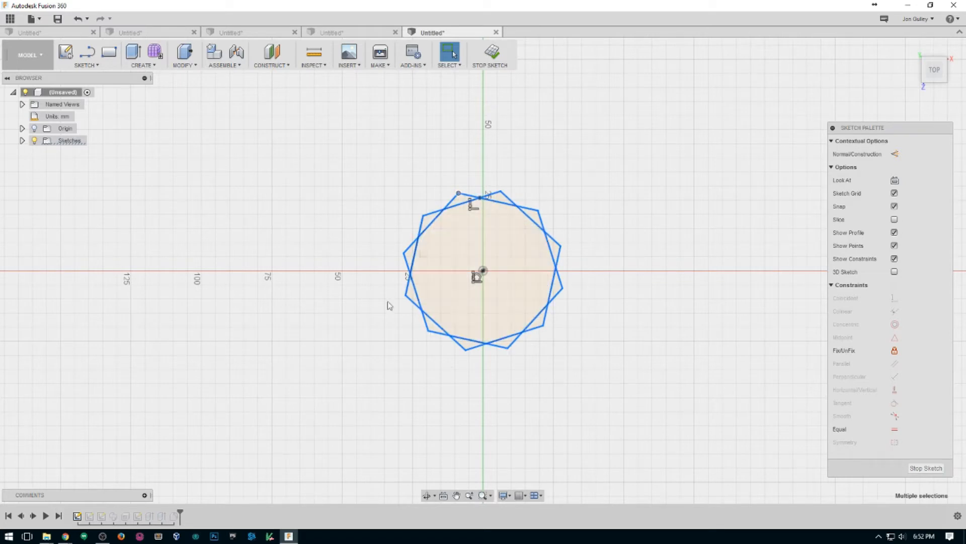
{"action": "left_click", "coordinate": [926, 468]}
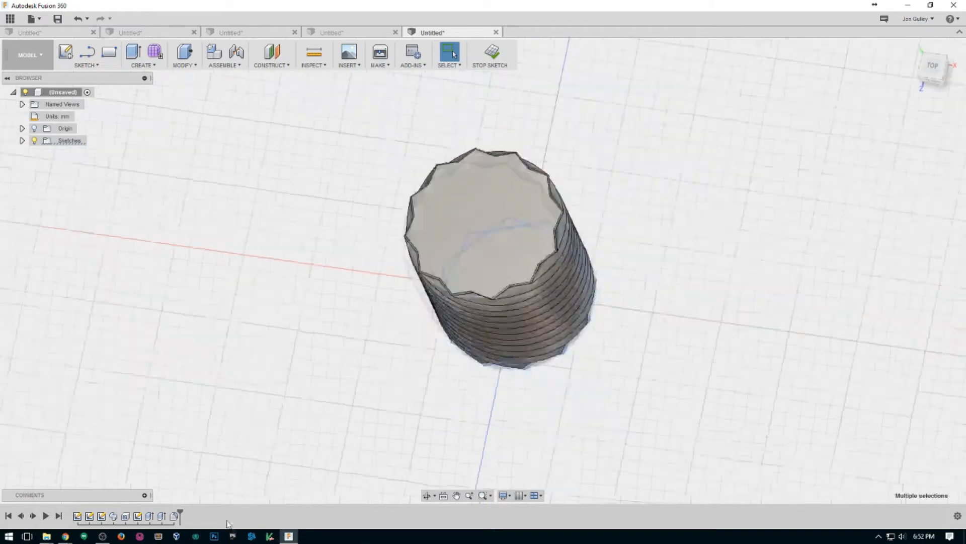
{"action": "left_click", "coordinate": [69, 53]}
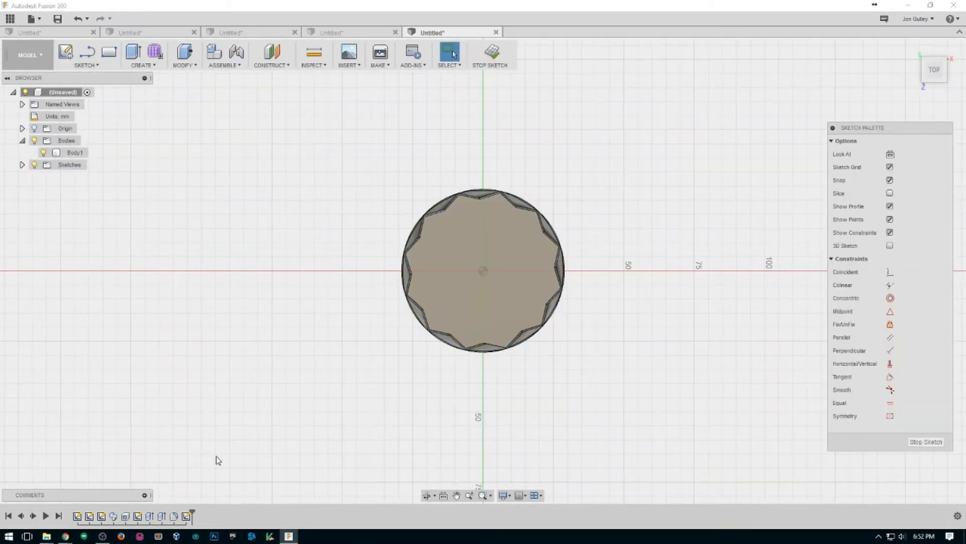
{"action": "key", "text": "ctrl+v"}
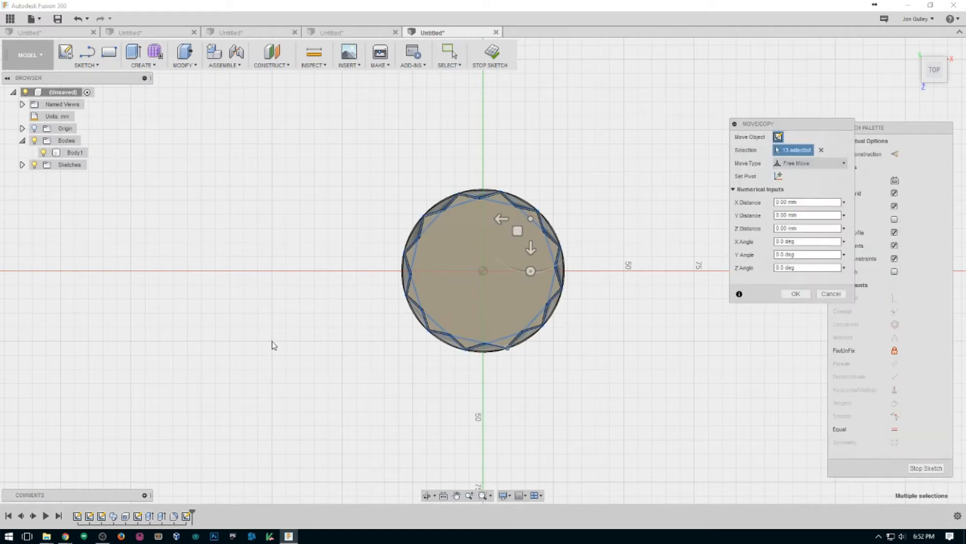
Keep the pasted hexagons in place and offset the first one outward by 1 mm with chain selection.
{"action": "left_click", "coordinate": [86, 65]}
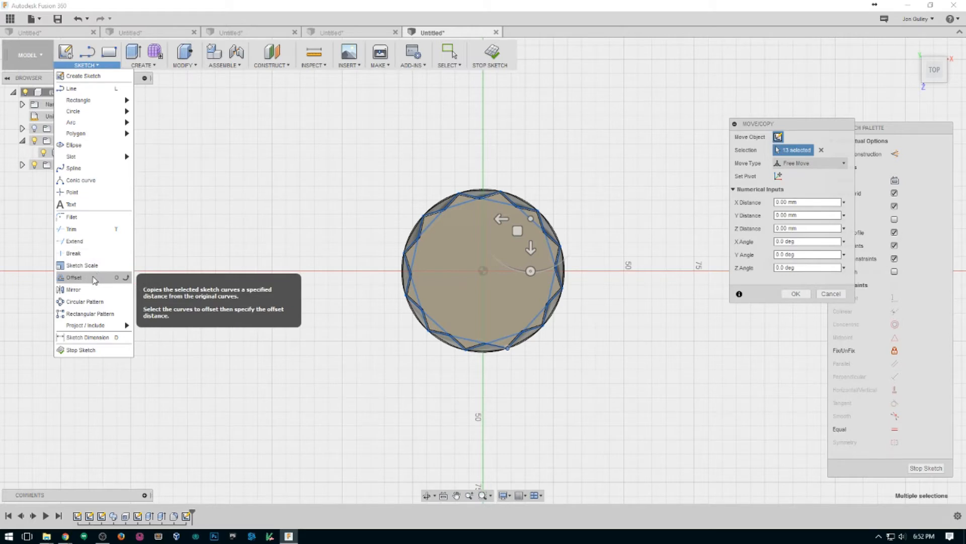
{"action": "left_click", "coordinate": [94, 279]}
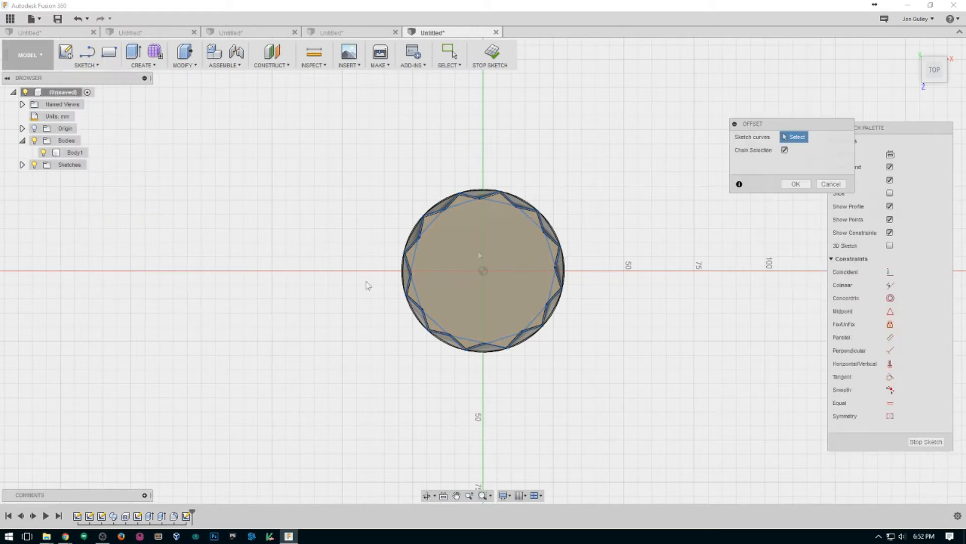
{"action": "left_click", "coordinate": [505, 203]}
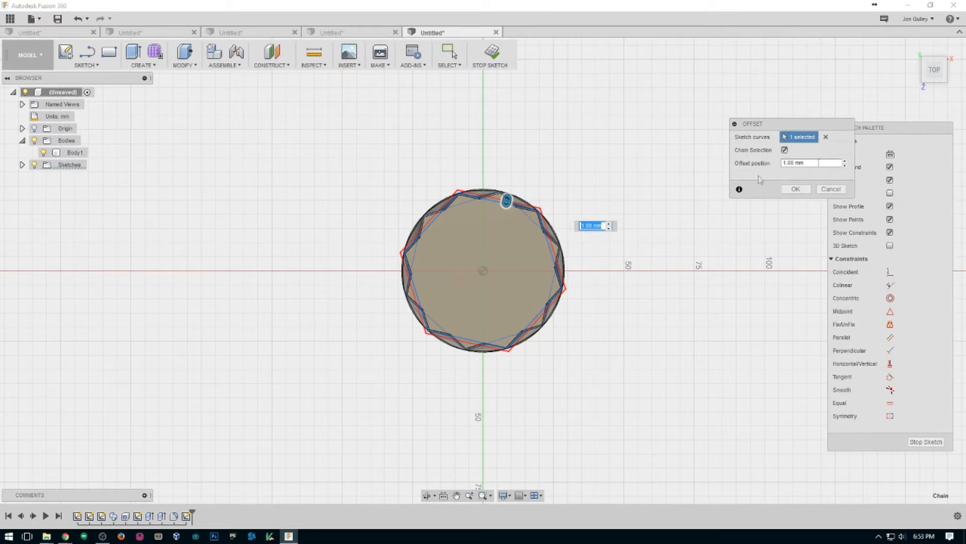
{"action": "left_click", "coordinate": [784, 163]}
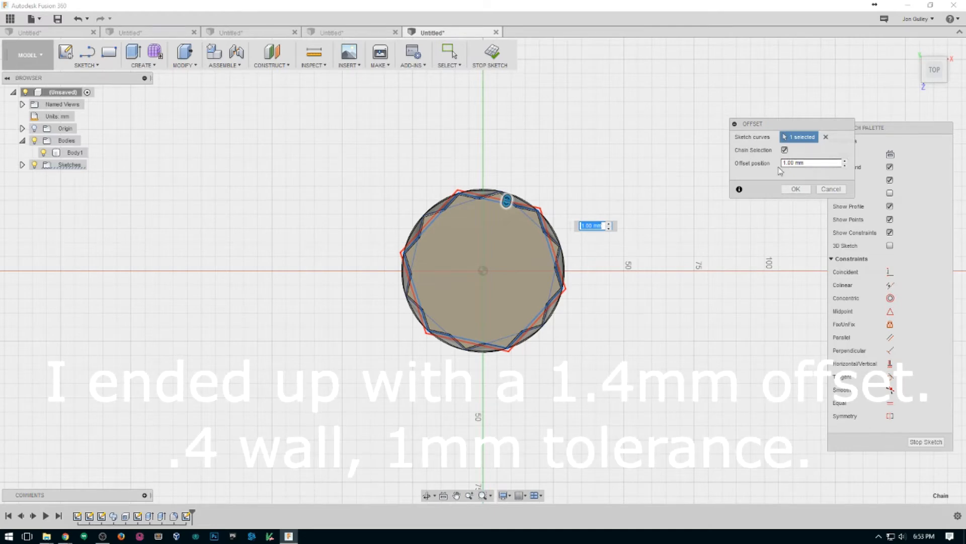
{"action": "scroll", "coordinate": [492, 224], "scroll_direction": "up", "scroll_amount": 2}
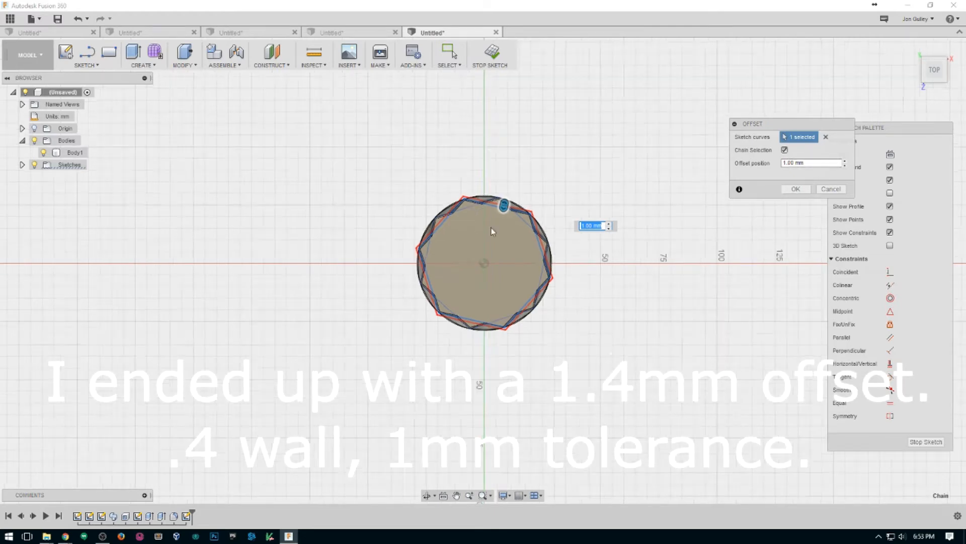
{"action": "left_click", "coordinate": [796, 188]}
Offset the second pasted hexagon outward by 1 mm with chain selection.
{"action": "scroll", "coordinate": [493, 197], "scroll_direction": "down", "scroll_amount": 3}
{"action": "scroll", "coordinate": [498, 196], "scroll_direction": "up", "scroll_amount": 6}
{"action": "double_click", "coordinate": [501, 195]}
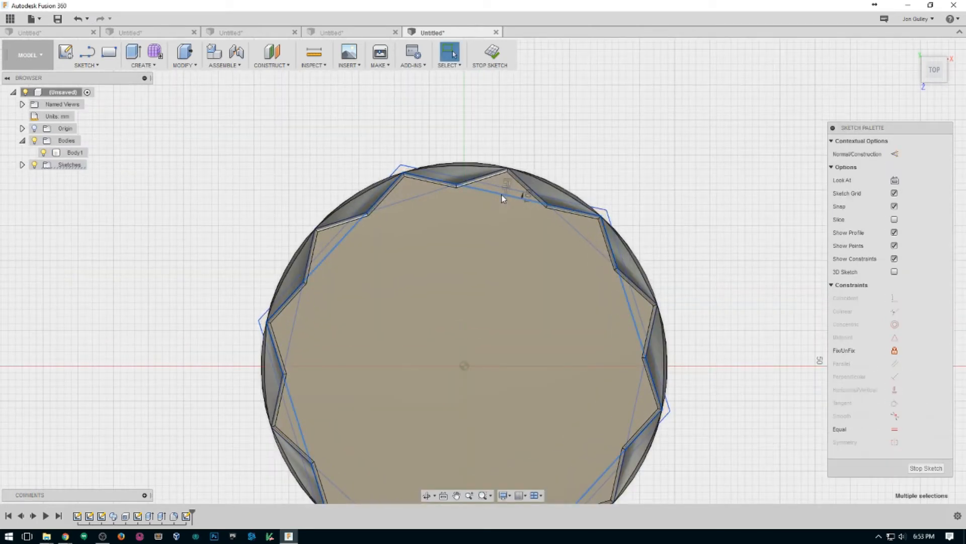
{"action": "key", "text": "Escape"}
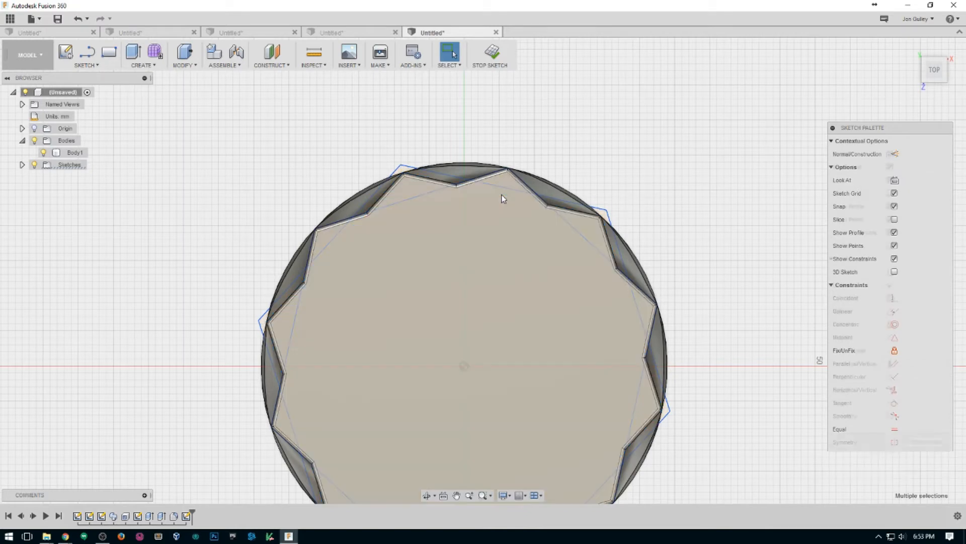
{"action": "left_click", "coordinate": [103, 66]}
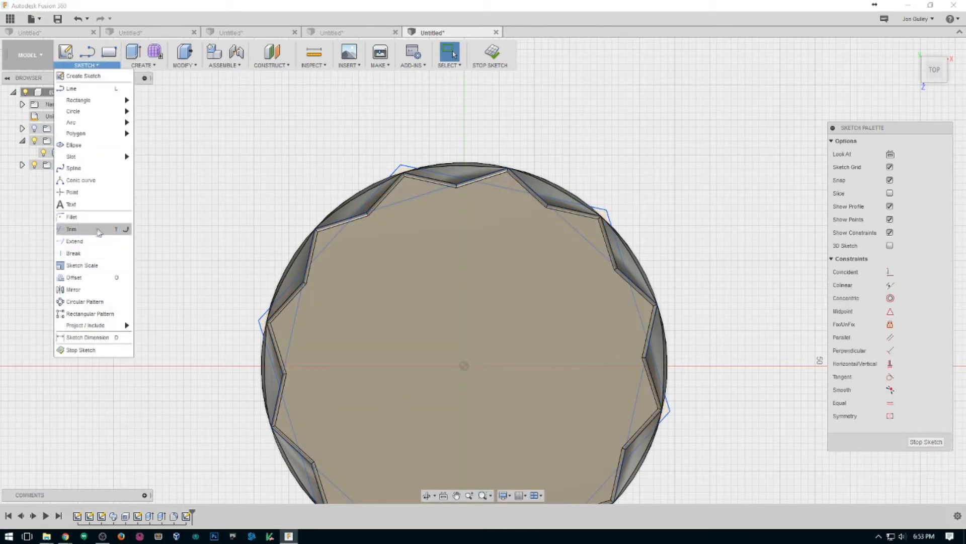
{"action": "left_click", "coordinate": [96, 279]}
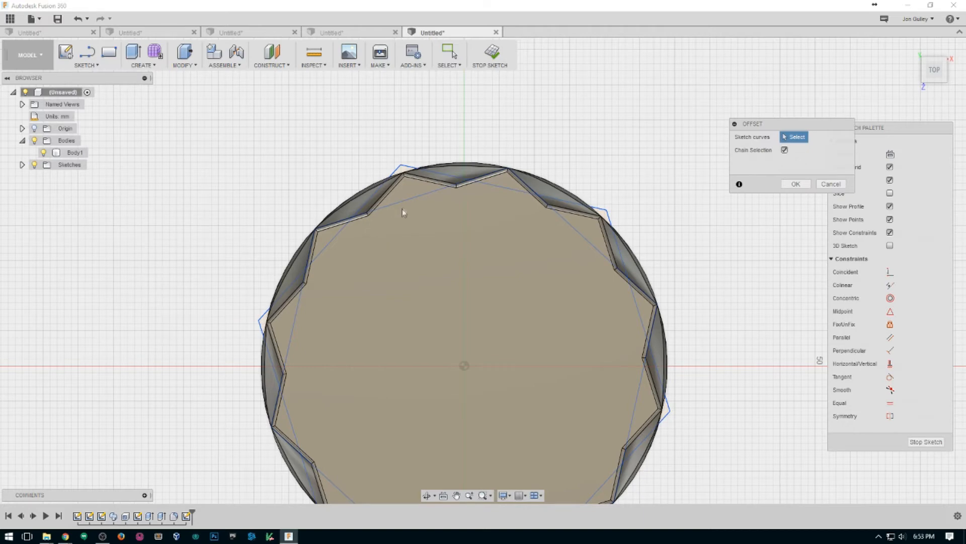
{"action": "left_click", "coordinate": [418, 197]}
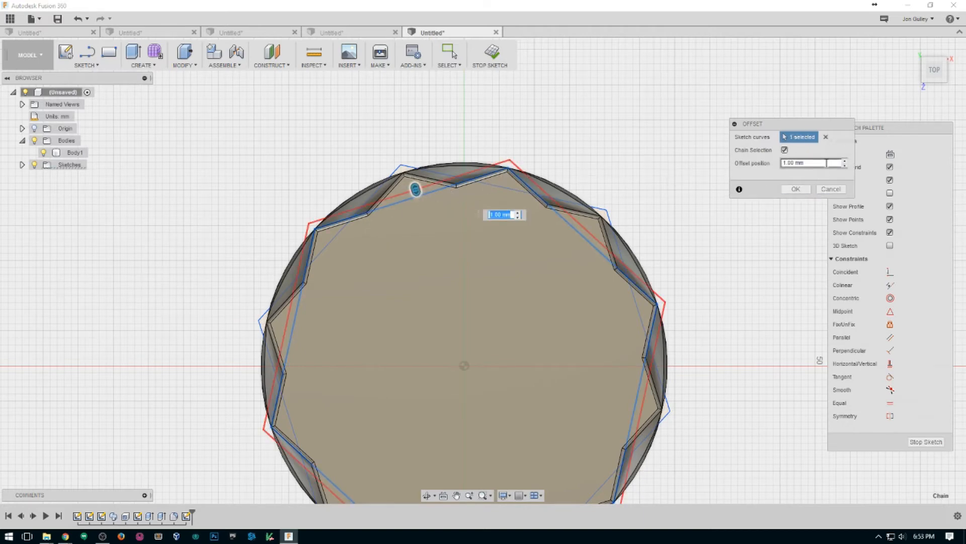
{"action": "left_click", "coordinate": [795, 189]}
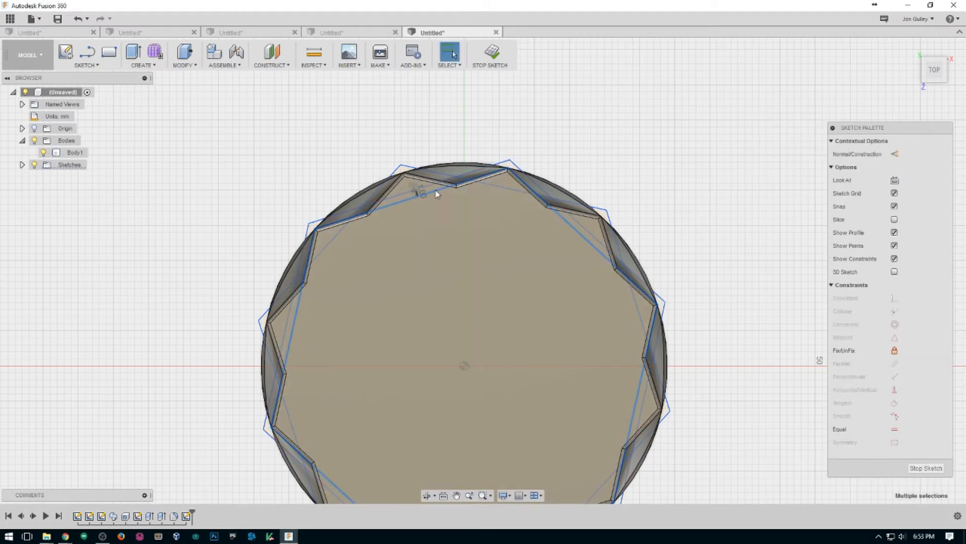
{"action": "key", "text": "Escape"}
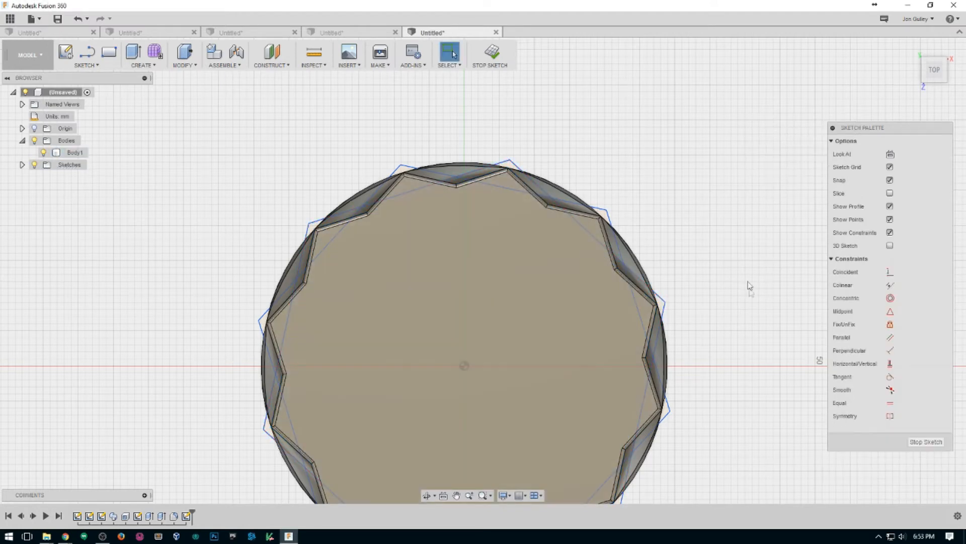
Hide the finished twisted body and show the sketches holding the vertical path line and the spiral curve.
{"action": "middle_click_drag", "start_coordinate": [730, 227], "coordinate": [736, 178], "text": "shift"}
{"action": "scroll", "coordinate": [690, 263], "scroll_direction": "up", "scroll_amount": 4}
{"action": "scroll", "coordinate": [649, 341], "scroll_direction": "down", "scroll_amount": 7}
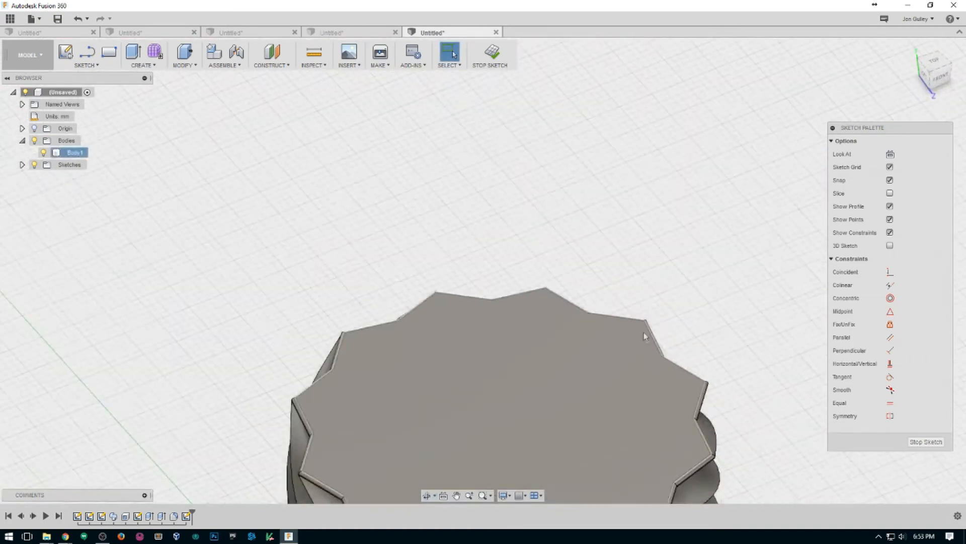
{"action": "middle_click_drag", "start_coordinate": [633, 358], "coordinate": [484, 68]}
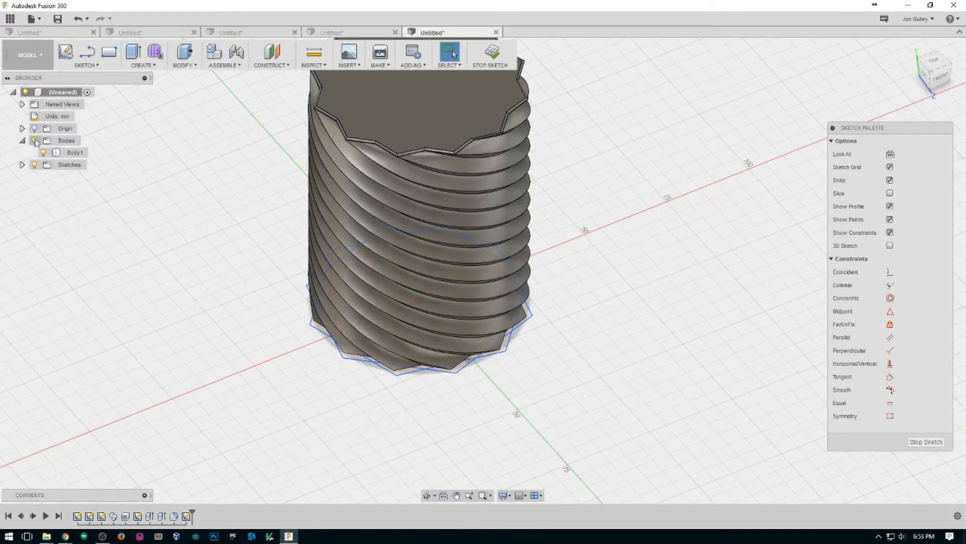
{"action": "left_click", "coordinate": [43, 152]}
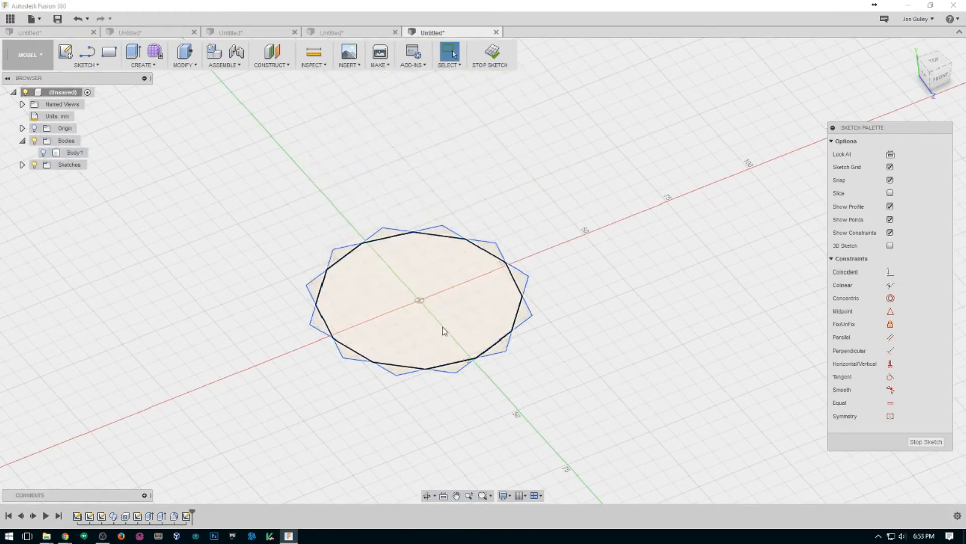
{"action": "left_click", "coordinate": [22, 165]}
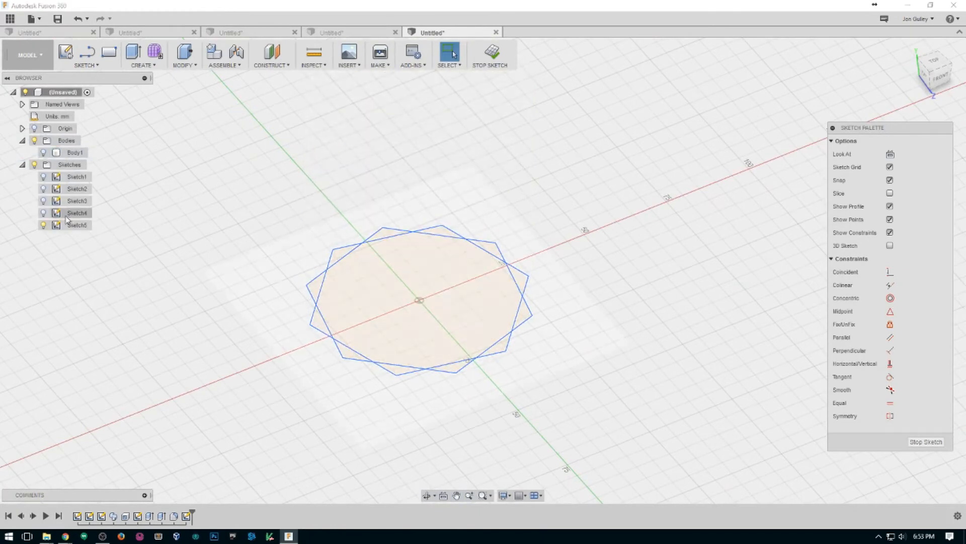
{"action": "left_click", "coordinate": [44, 190]}
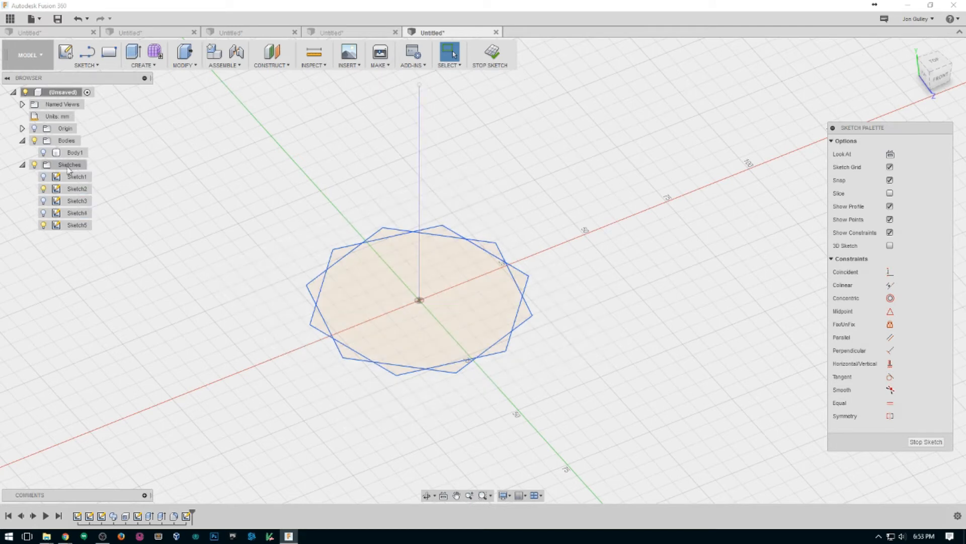
{"action": "left_click", "coordinate": [43, 201]}
{"action": "middle_click_drag", "start_coordinate": [588, 149], "coordinate": [616, 183]}
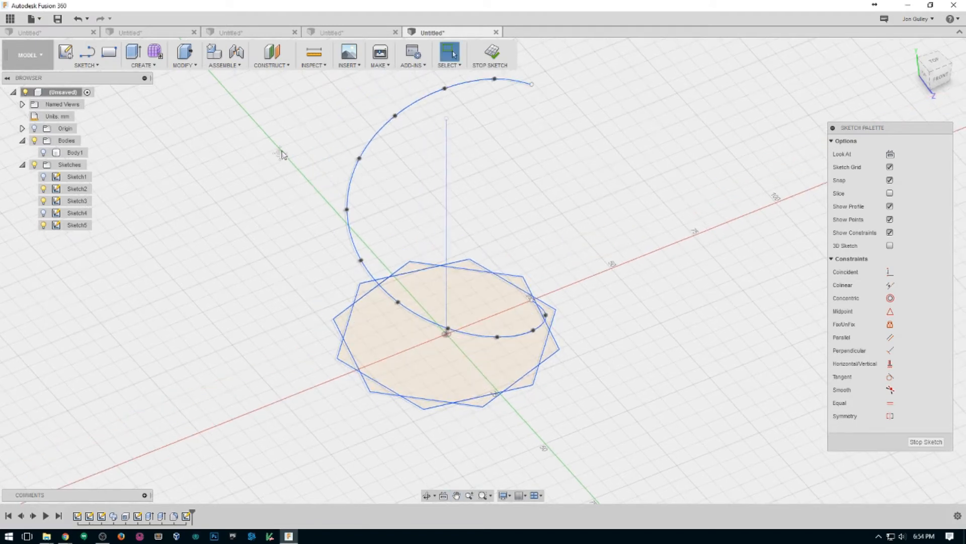
{"action": "middle_click_drag", "start_coordinate": [280, 153], "coordinate": [237, 166]}
Start a Path + Guide Rail sweep with all regions of the two overlapping offset hexagons as the profile.
{"action": "left_click", "coordinate": [143, 65]}
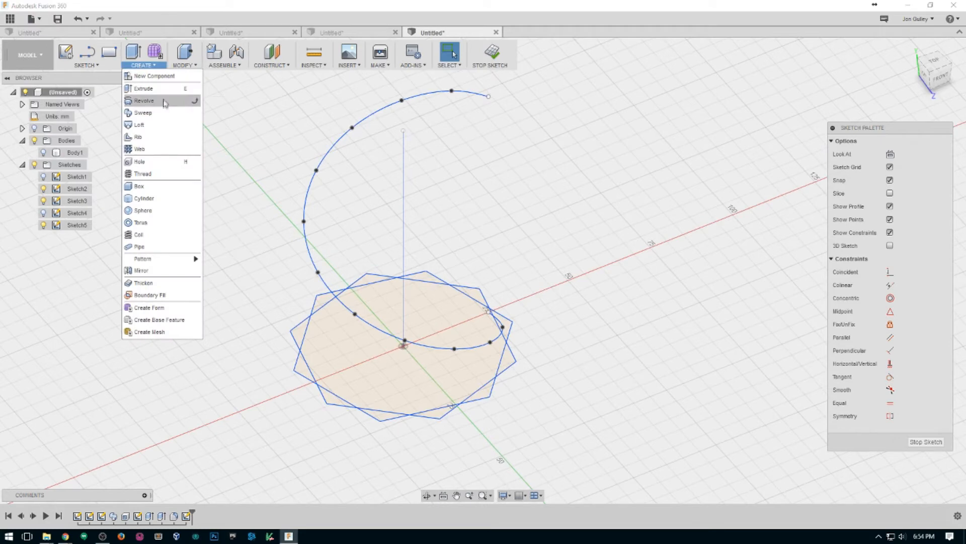
{"action": "left_click", "coordinate": [162, 108]}
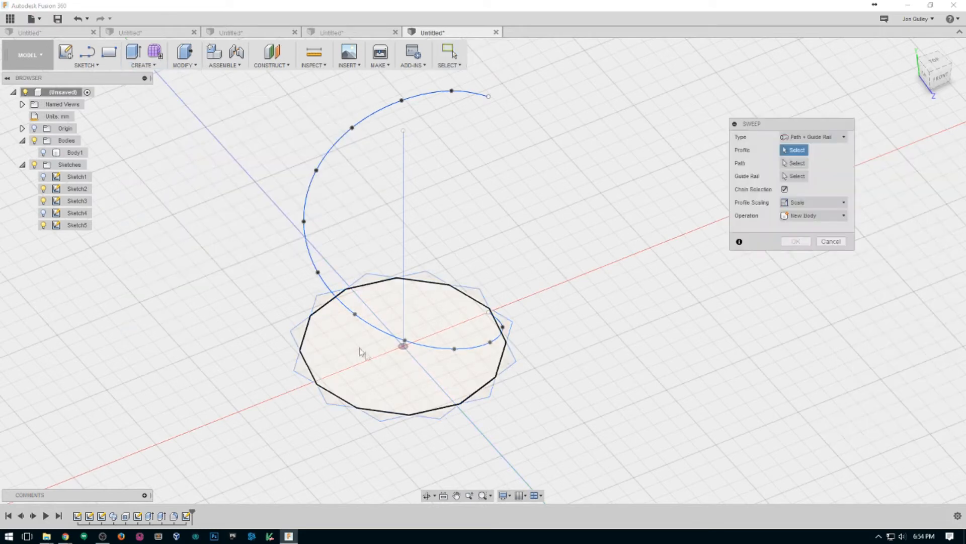
{"action": "left_click", "coordinate": [440, 322]}
{"action": "left_click", "coordinate": [473, 293]}
{"action": "left_click", "coordinate": [505, 325]}
{"action": "left_click", "coordinate": [506, 360]}
{"action": "left_click", "coordinate": [481, 393]}
{"action": "left_click", "coordinate": [434, 411]}
{"action": "left_click", "coordinate": [382, 414]}
{"action": "left_click", "coordinate": [332, 398]}
{"action": "left_click", "coordinate": [303, 366]}
{"action": "left_click", "coordinate": [301, 331]}
{"action": "left_click", "coordinate": [319, 313]}
{"action": "left_click", "coordinate": [372, 283]}
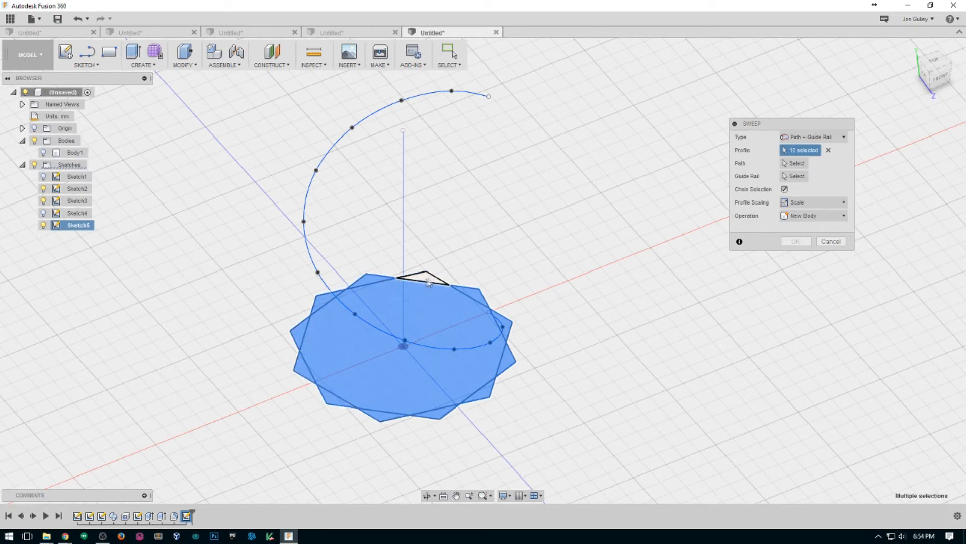
Use the vertical line as sweep path and the spiral curve as guide rail, and create the sweep as a new body.
{"action": "left_click", "coordinate": [804, 162]}
{"action": "left_click", "coordinate": [404, 176]}
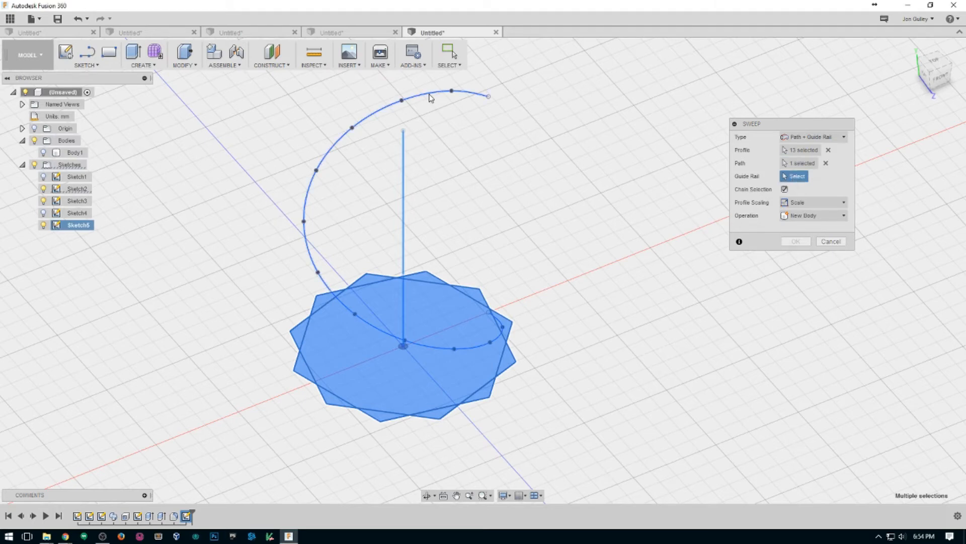
{"action": "left_click", "coordinate": [431, 95]}
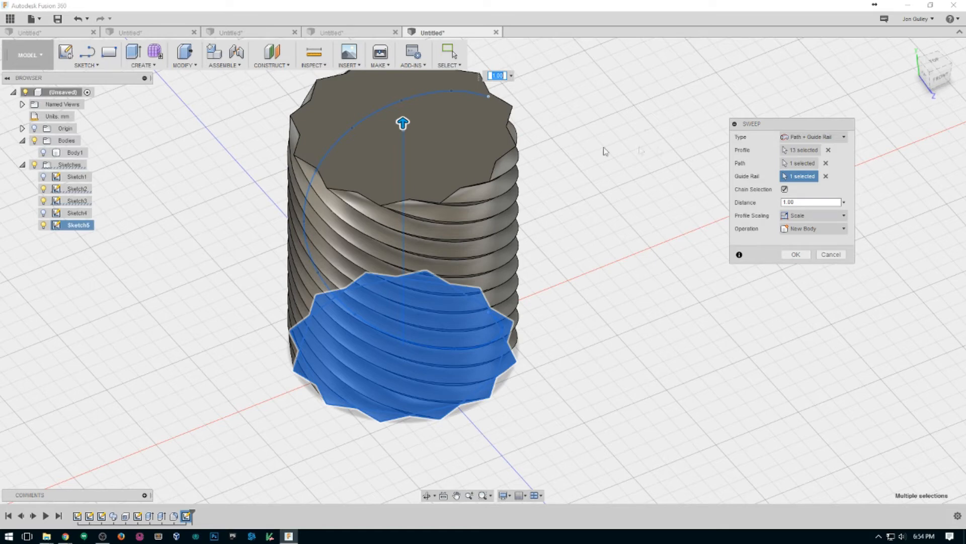
{"action": "left_click", "coordinate": [797, 255]}
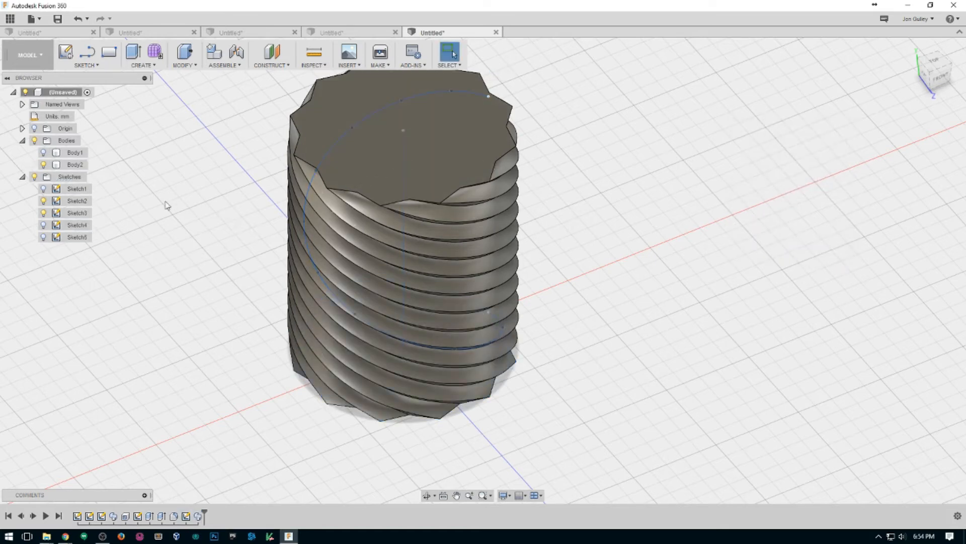
Rename the new swept body Out and the original body In, and clear the selection.
{"action": "left_click", "coordinate": [74, 165]}
{"action": "double_click", "coordinate": [76, 166]}
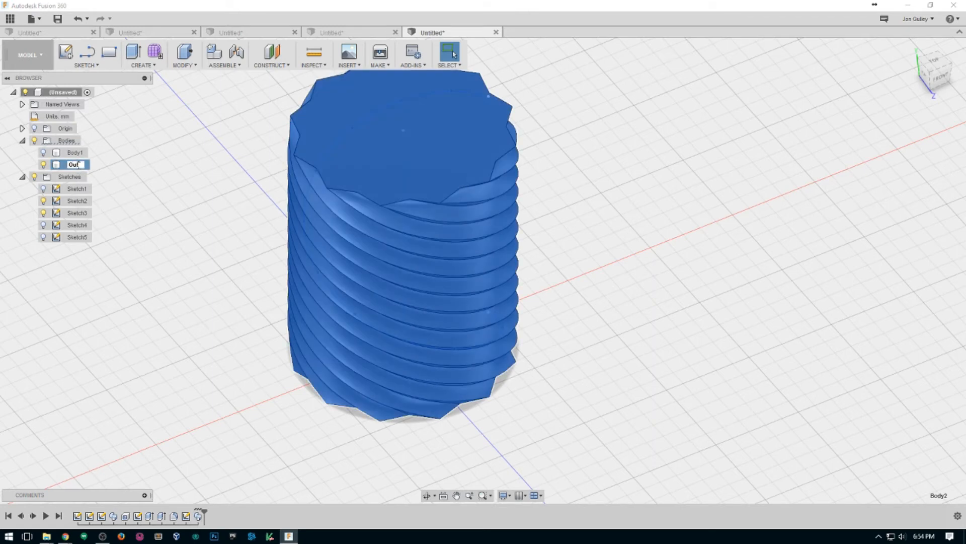
{"action": "left_click", "coordinate": [80, 154]}
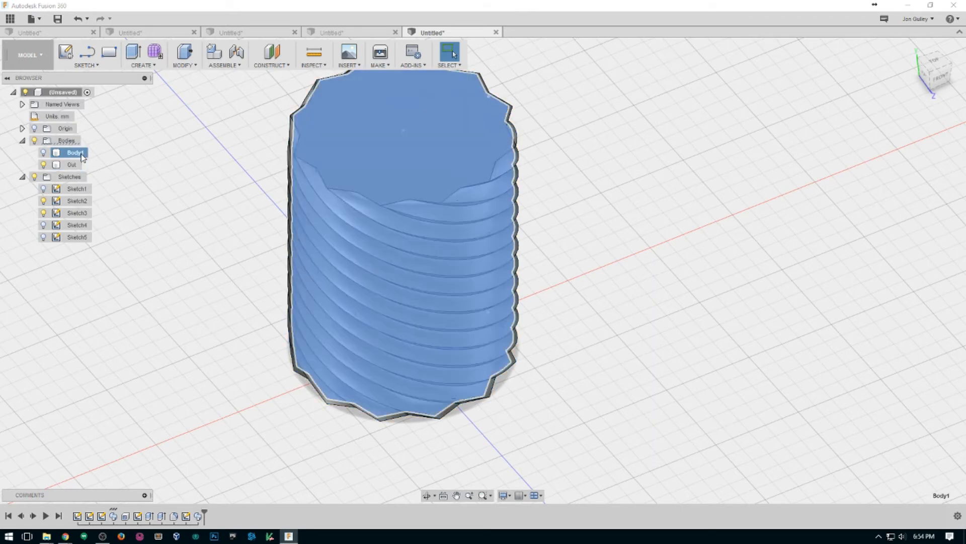
{"action": "double_click", "coordinate": [81, 153]}
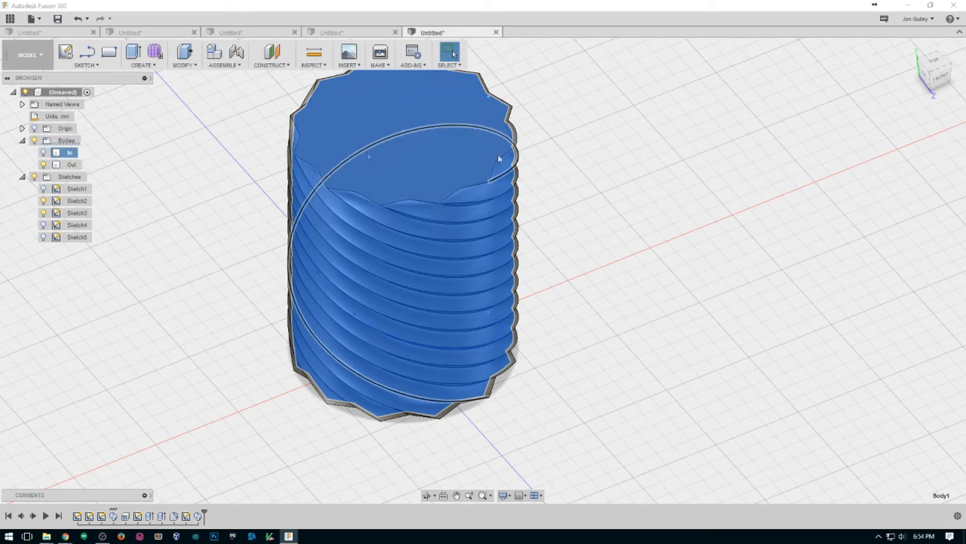
{"action": "left_click", "coordinate": [468, 148]}
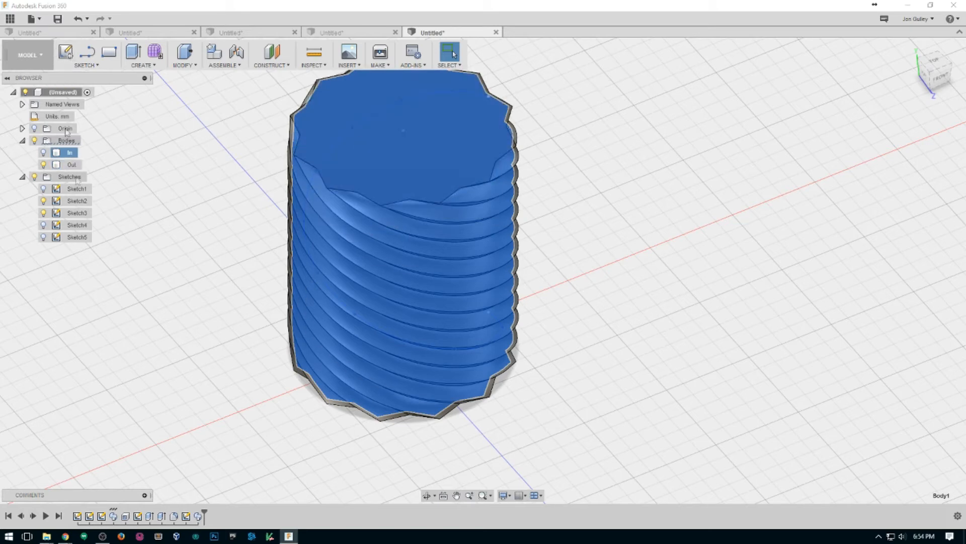
{"action": "left_click", "coordinate": [348, 152]}
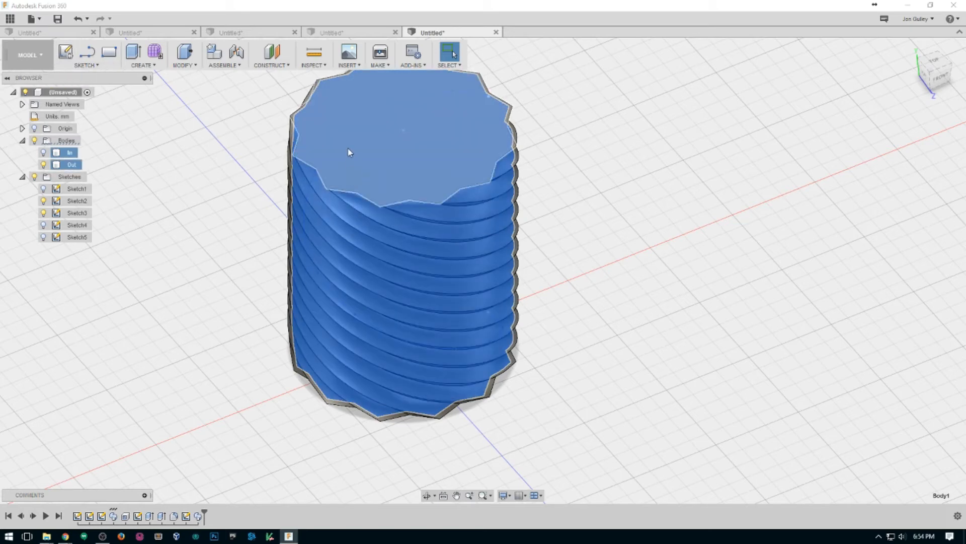
{"action": "left_click", "coordinate": [617, 220]}
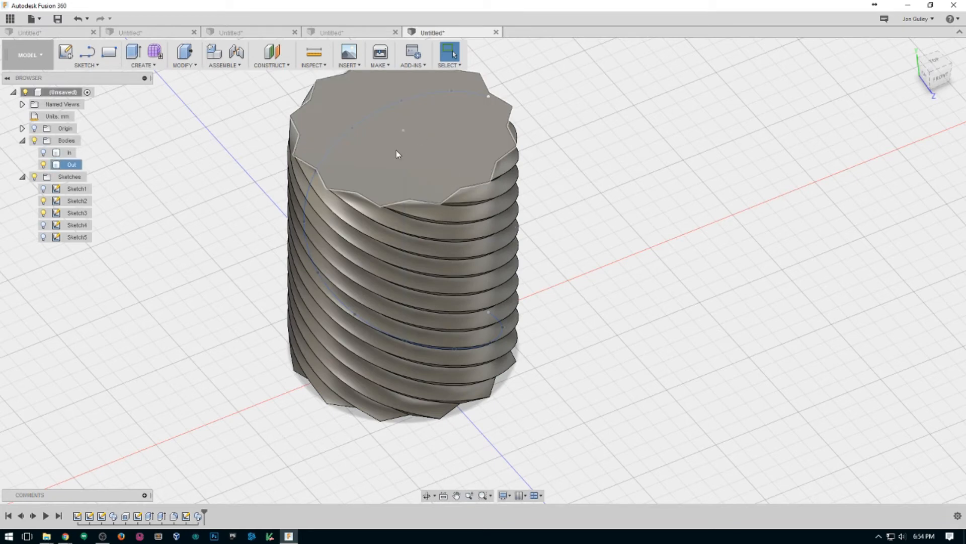
Move the Out body by about -57.8 mm in X, 50.6 mm in Y and -15.4 mm in Z, and show the In body again.
{"action": "key", "text": "m"}
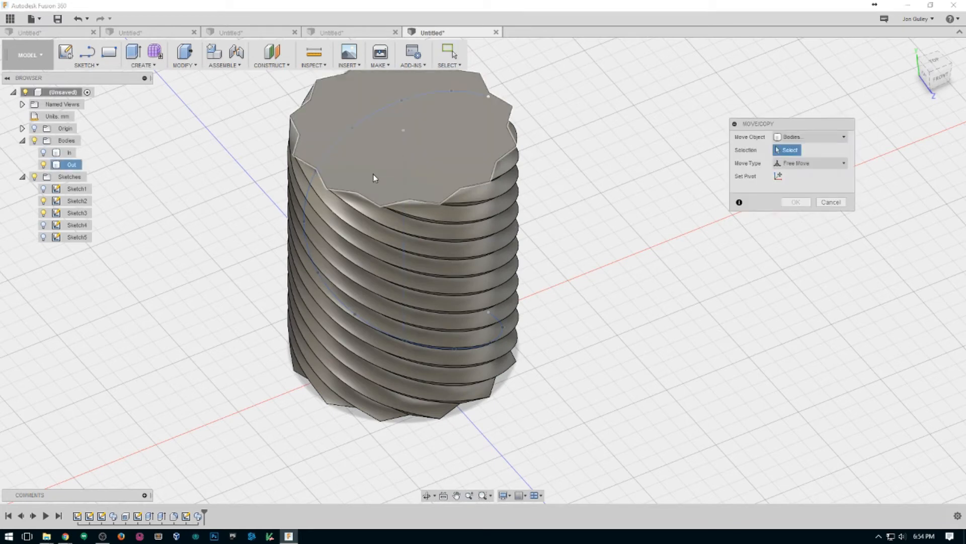
{"action": "left_click", "coordinate": [391, 172]}
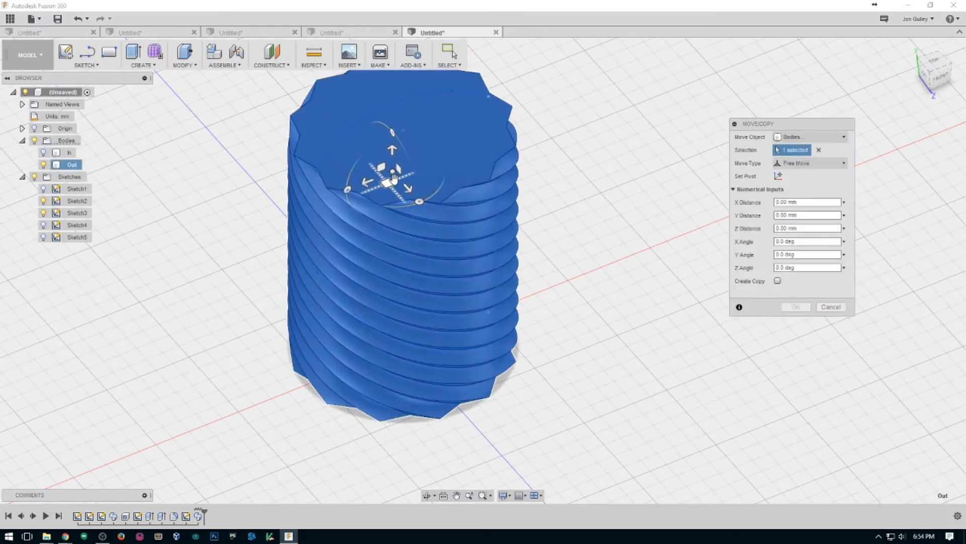
{"action": "left_click_drag", "start_coordinate": [393, 179], "coordinate": [683, 250]}
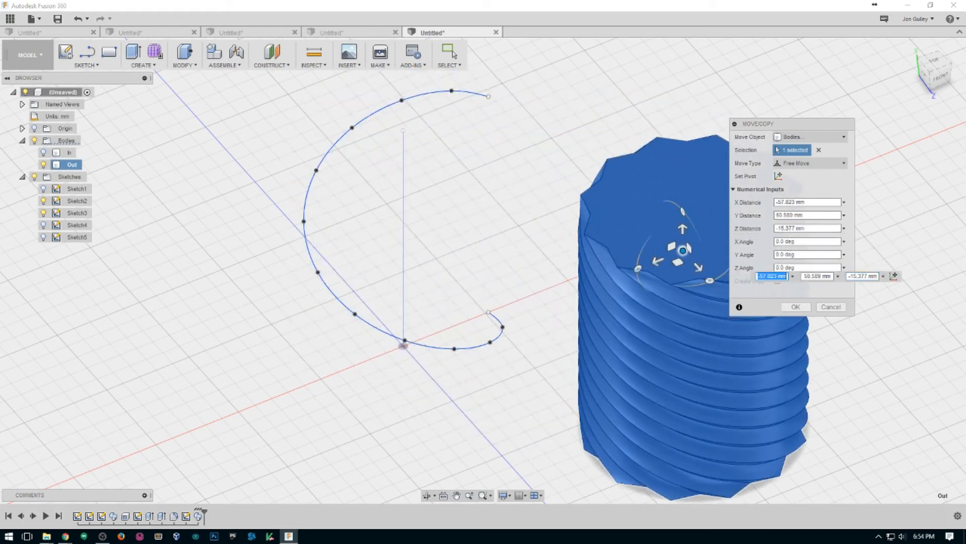
{"action": "left_click", "coordinate": [50, 154]}
{"action": "middle_click_drag", "start_coordinate": [531, 151], "coordinate": [296, 56]}
{"action": "middle_click_drag", "start_coordinate": [601, 171], "coordinate": [606, 197]}
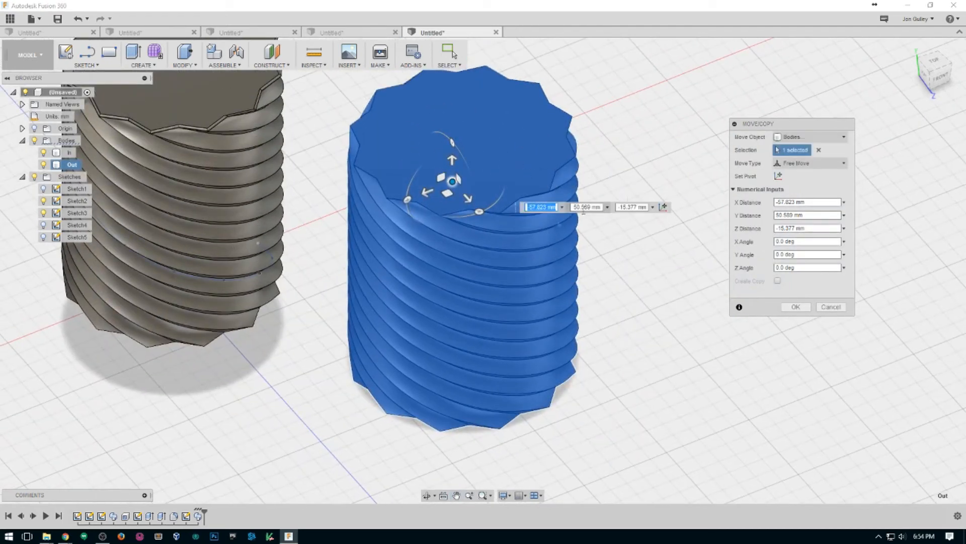
{"action": "left_click", "coordinate": [795, 306]}
Shell the whole Out body toward the inside with a 0.4 mm wall thickness.
{"action": "middle_click_drag", "start_coordinate": [658, 264], "coordinate": [647, 242], "text": "shift"}
{"action": "left_click", "coordinate": [502, 156]}
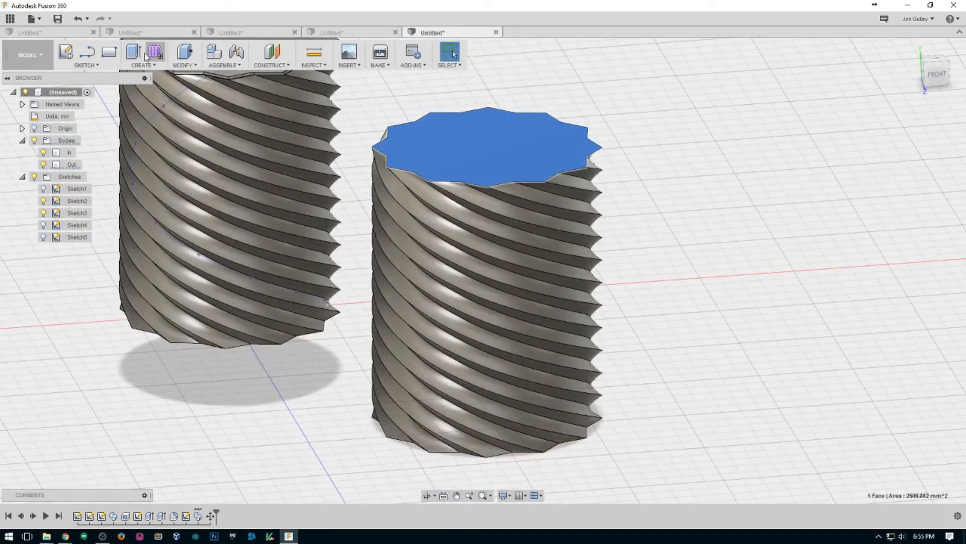
{"action": "left_click", "coordinate": [142, 65]}
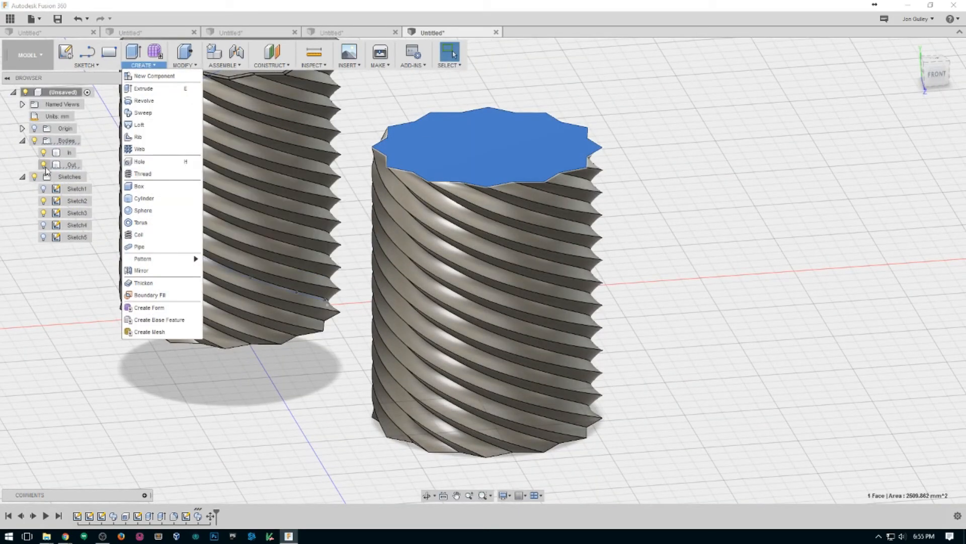
{"action": "left_click", "coordinate": [69, 167]}
{"action": "left_click", "coordinate": [73, 166]}
{"action": "left_click", "coordinate": [184, 56]}
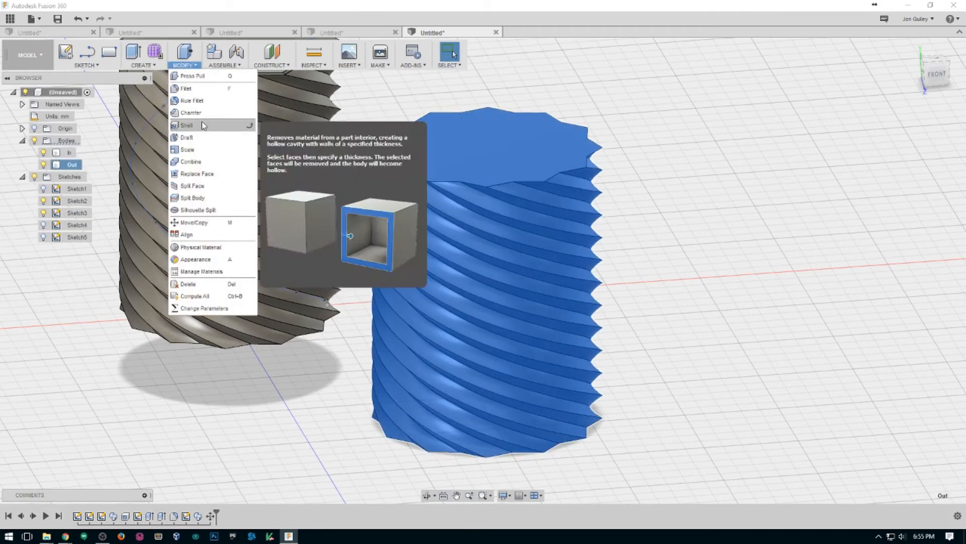
{"action": "left_click", "coordinate": [202, 125]}
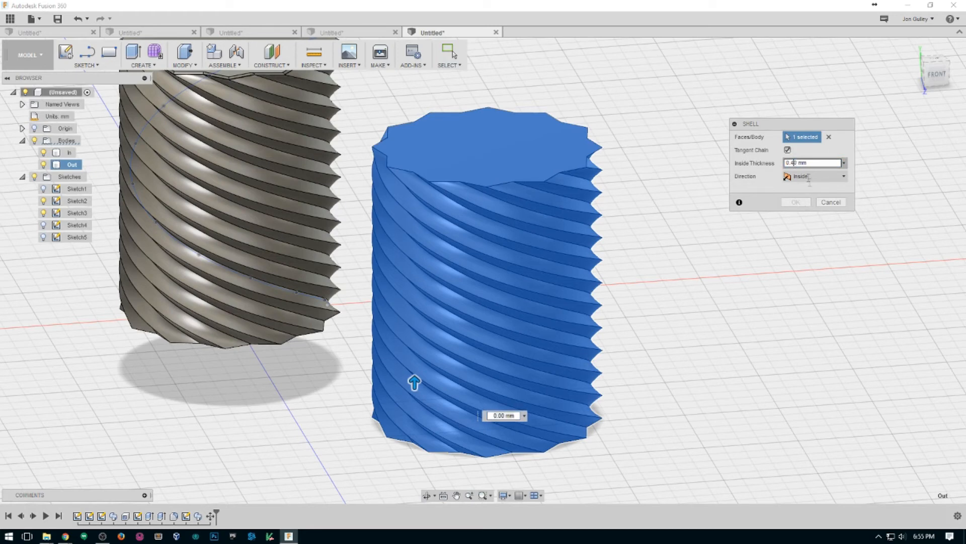
{"action": "left_click", "coordinate": [796, 203]}
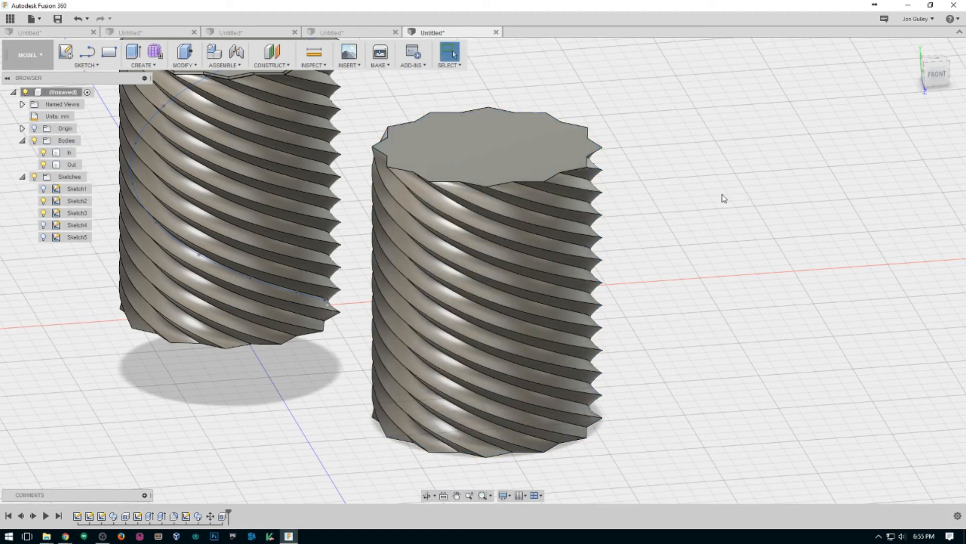
Start a sketch on the Out body's upper end face and draw a two-point rectangle enclosing the whole body.
{"action": "left_click", "coordinate": [448, 150]}
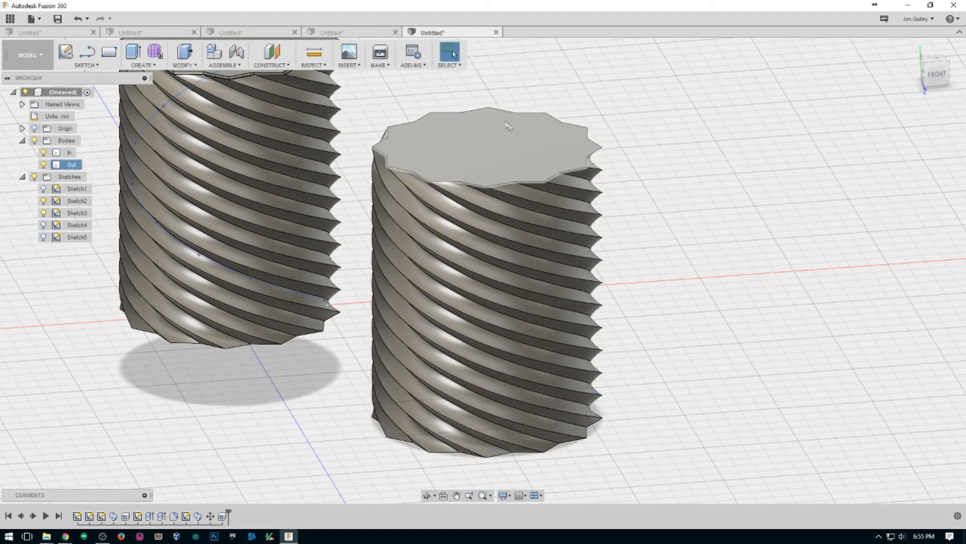
{"action": "middle_click_drag", "start_coordinate": [736, 165], "coordinate": [767, 216]}
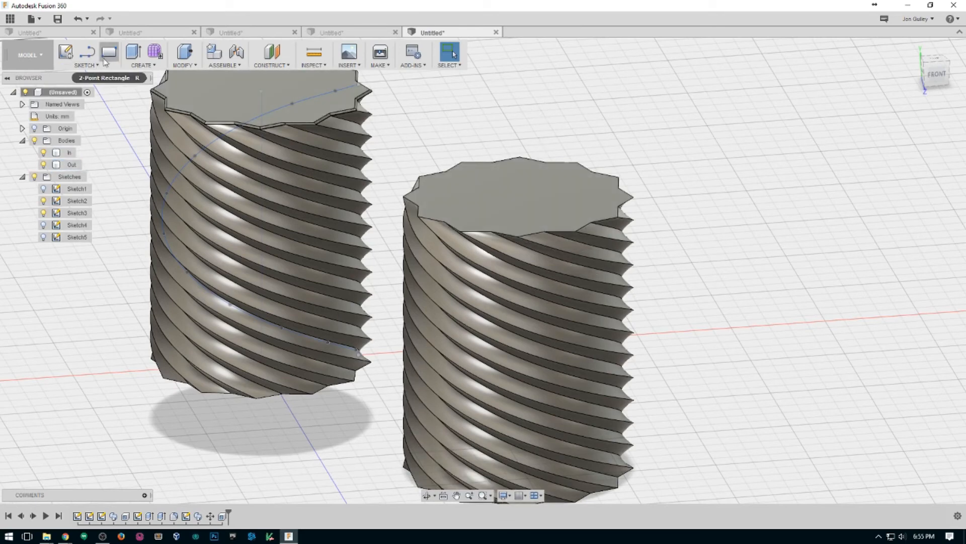
{"action": "left_click", "coordinate": [70, 56]}
{"action": "left_click", "coordinate": [551, 206]}
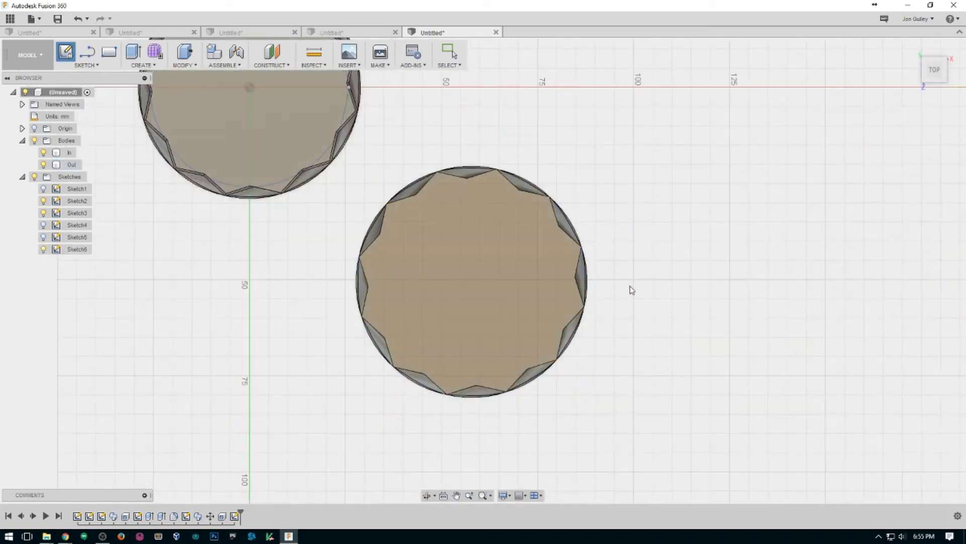
{"action": "key", "text": "r"}
{"action": "left_click", "coordinate": [343, 148]}
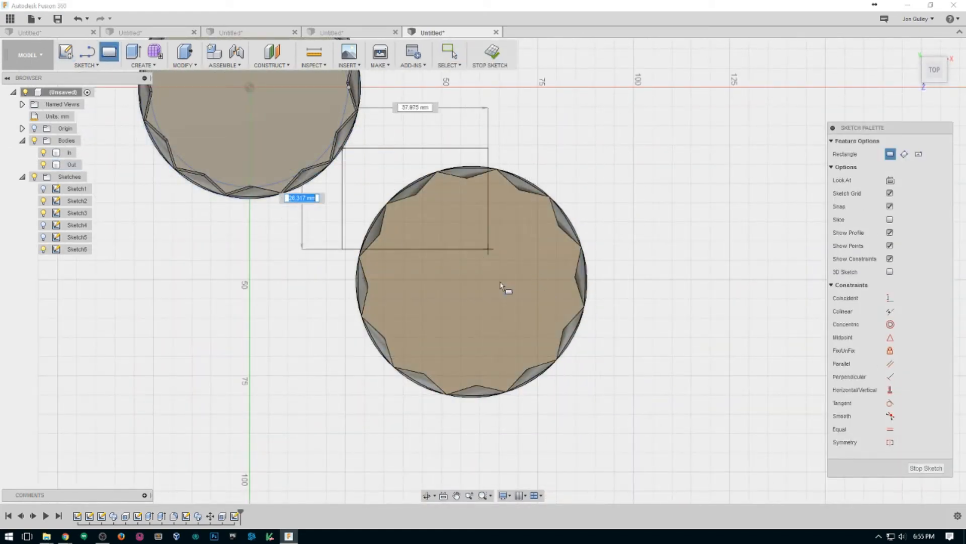
{"action": "left_click", "coordinate": [615, 424]}
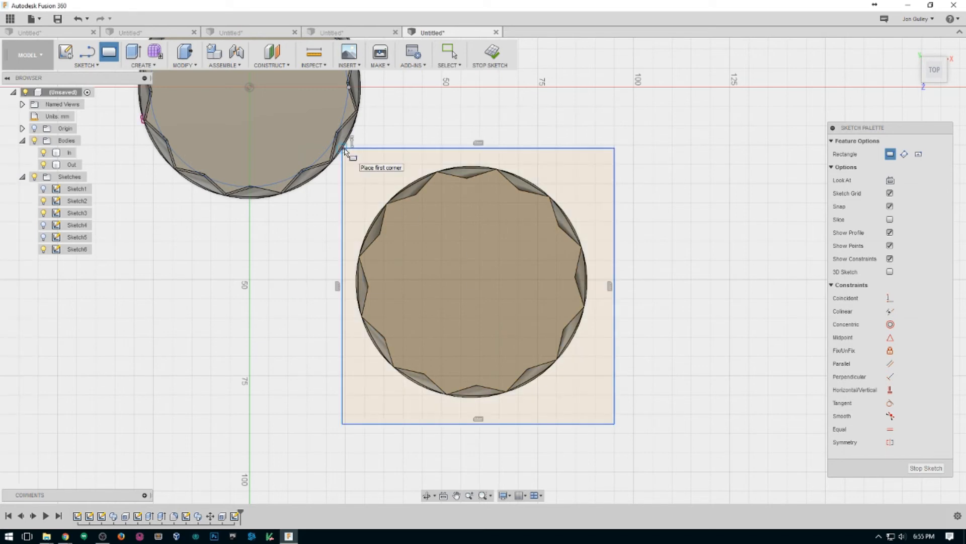
Reposition the rectangle's corner nearest the In body to about X 25 mm, Z 20 mm, keeping the Out body enclosed.
{"action": "key", "text": "Escape"}
{"action": "mouse_move", "coordinate": [342, 149]}
{"action": "left_mouse_down"}
{"action": "mouse_move", "coordinate": [370, 186]}
{"action": "mouse_move", "coordinate": [364, 212]}
{"action": "mouse_move", "coordinate": [344, 213]}
{"action": "mouse_move", "coordinate": [359, 209]}
{"action": "left_mouse_up"}
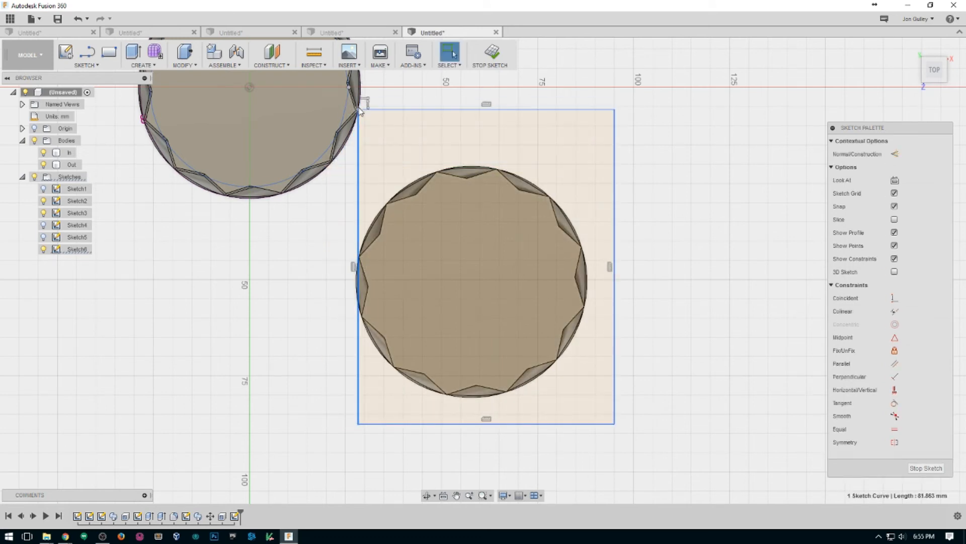
{"action": "left_click", "coordinate": [366, 101]}
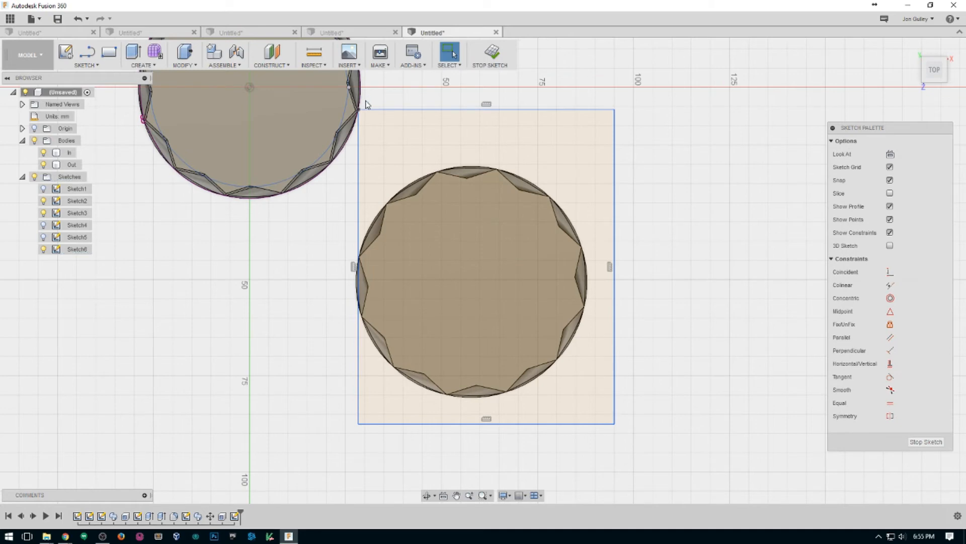
{"action": "left_click_drag", "start_coordinate": [358, 109], "coordinate": [346, 164]}
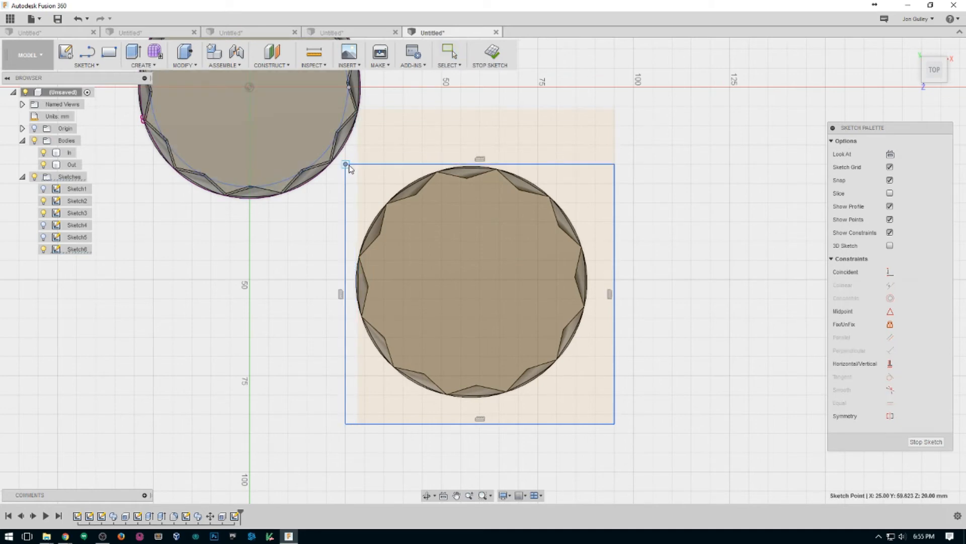
Extrude the star-shaped profile on the Out body's upper end face by -0.4 mm as a cut to open that end.
{"action": "key", "text": "e"}
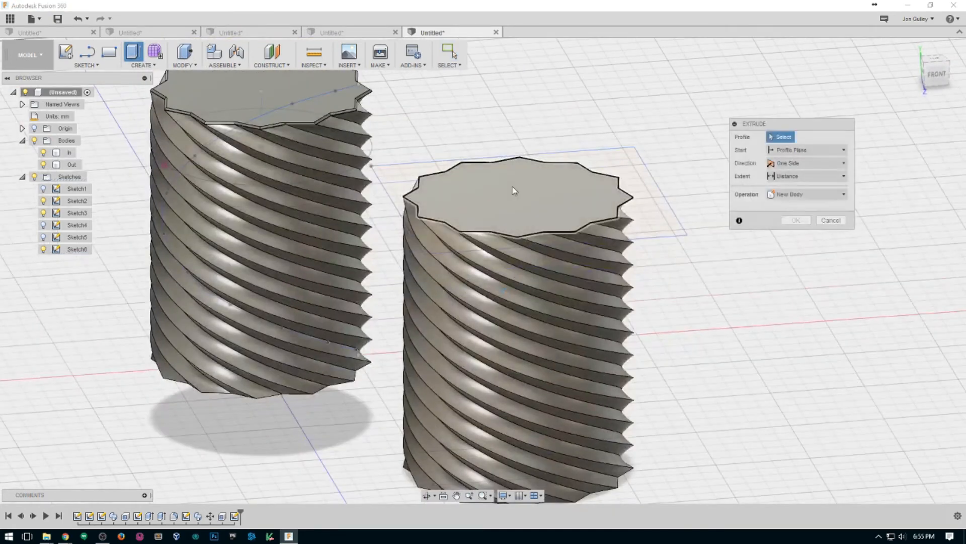
{"action": "left_click", "coordinate": [513, 190]}
{"action": "left_click", "coordinate": [783, 190]}
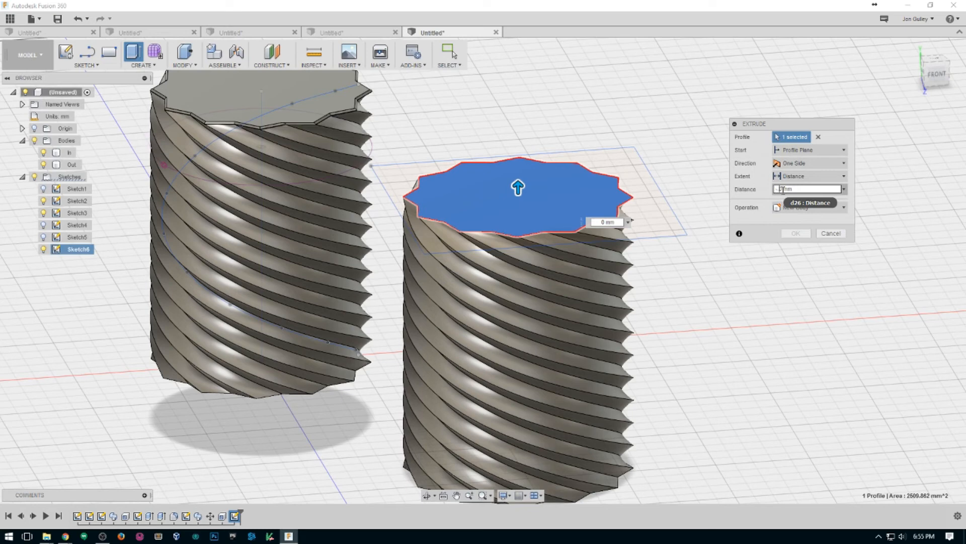
{"action": "type", "text": "-.4"}
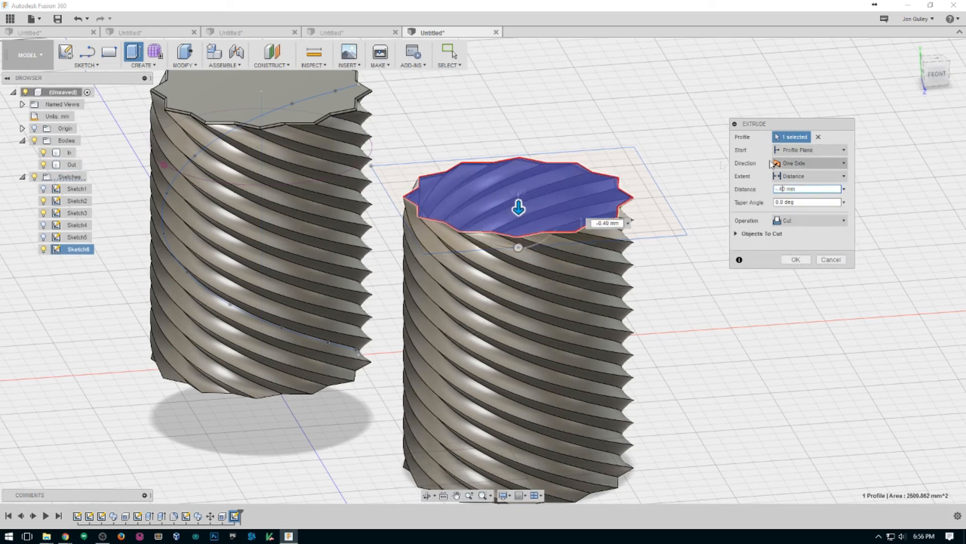
{"action": "left_click", "coordinate": [794, 259]}
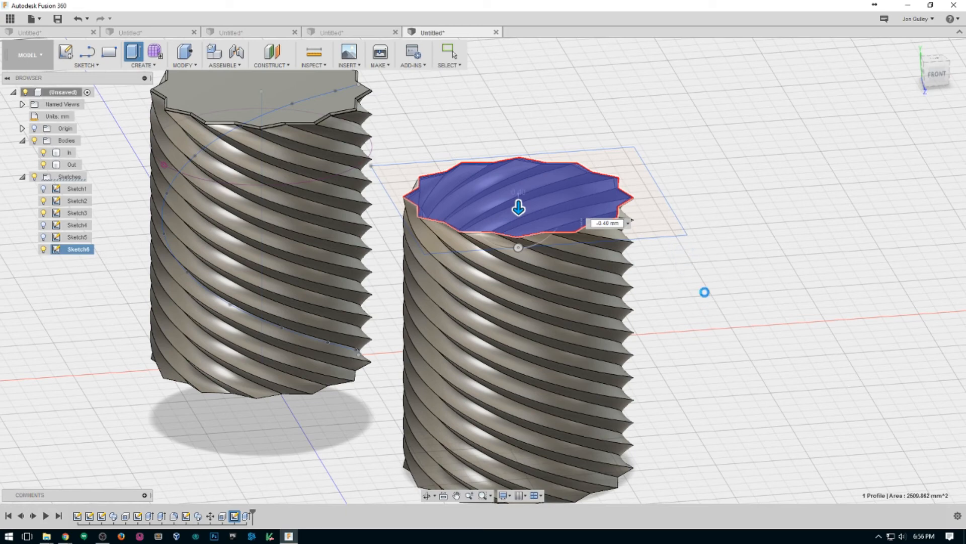
Extrude the Out body's closed bottom end face.
{"action": "mouse_move", "coordinate": [658, 300]}
{"action": "middle_mouse_down"}
{"action": "mouse_move", "coordinate": [658, 292]}
{"action": "mouse_move", "coordinate": [668, 311]}
{"action": "mouse_move", "coordinate": [692, 300]}
{"action": "mouse_move", "coordinate": [696, 237]}
{"action": "middle_mouse_up"}
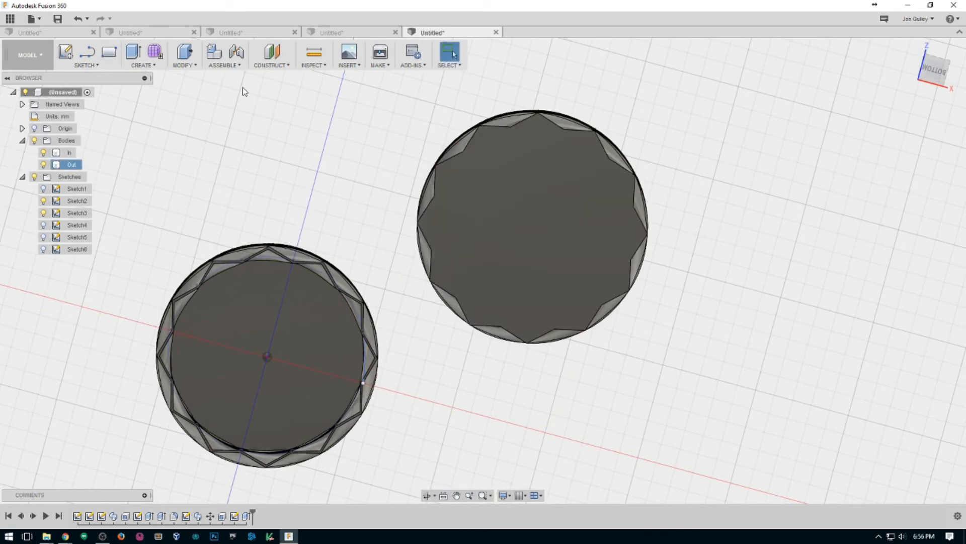
{"action": "left_click", "coordinate": [133, 52]}
{"action": "left_click", "coordinate": [464, 182]}
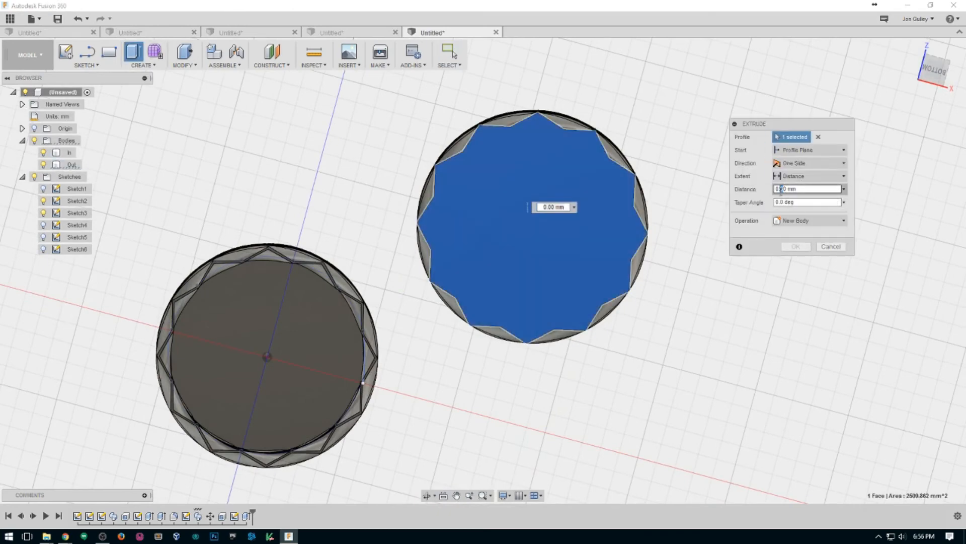
{"action": "key", "text": "Escape"}
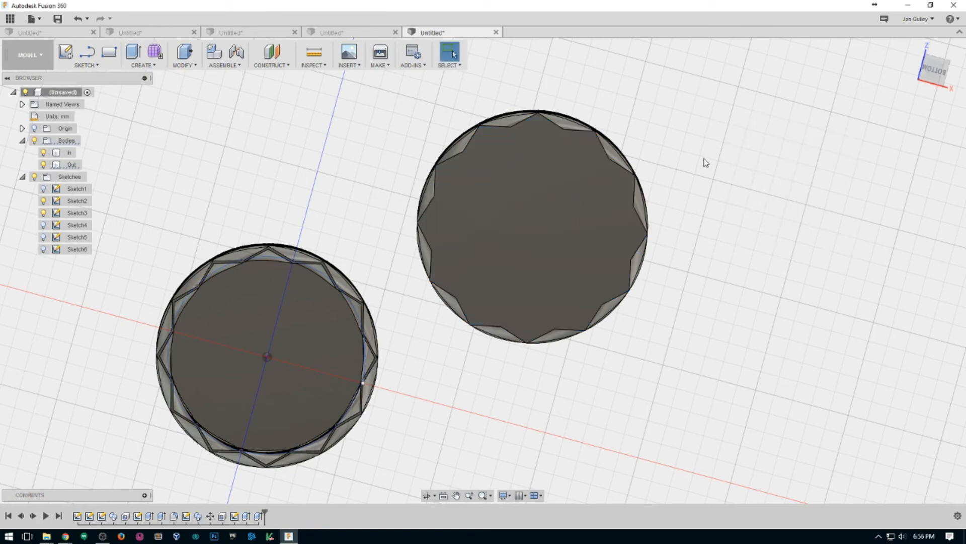
Fillet all 24 outer edges around the Out body's closed bottom face with a constant 0.5 mm radius.
{"action": "middle_click_drag", "start_coordinate": [702, 179], "coordinate": [714, 236], "text": "shift"}
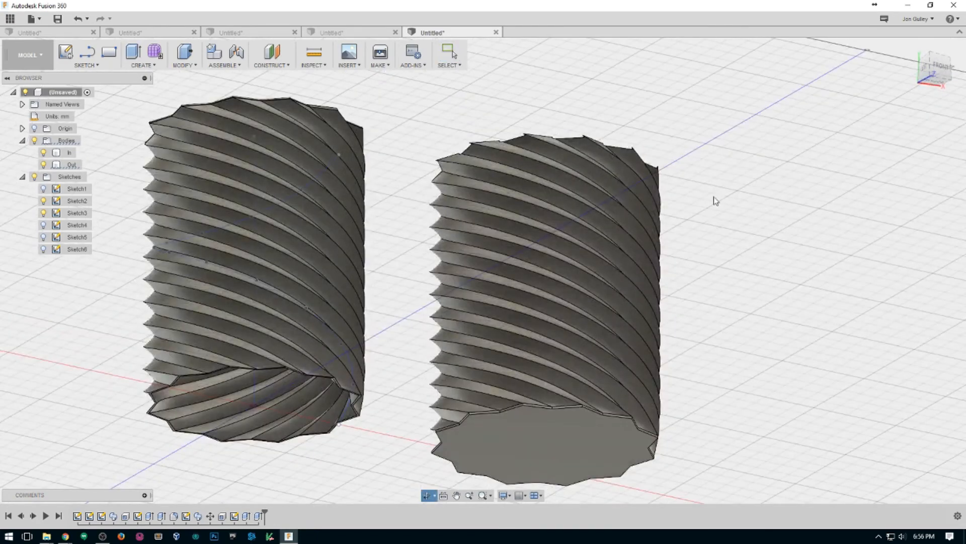
{"action": "middle_click_drag", "start_coordinate": [761, 361], "coordinate": [746, 284], "text": "shift"}
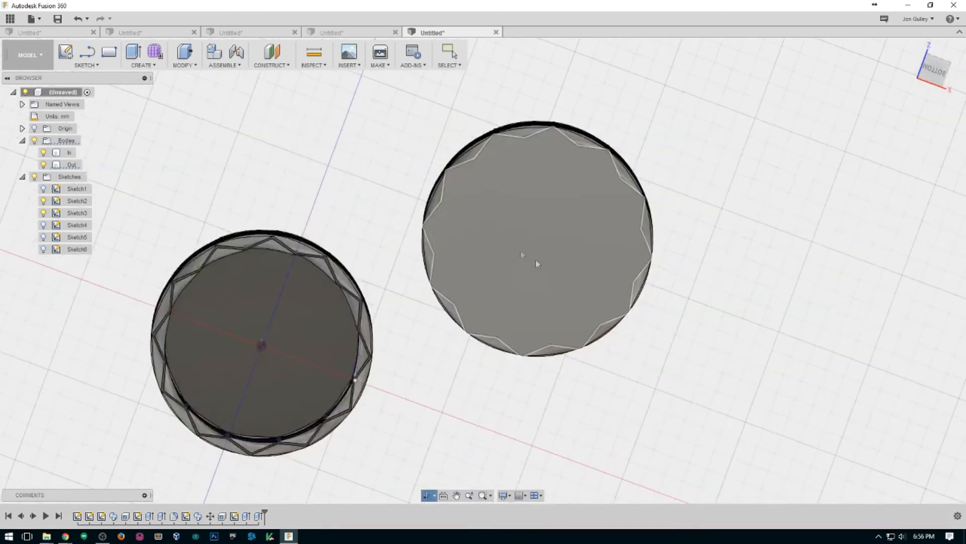
{"action": "middle_click_drag", "start_coordinate": [503, 143], "coordinate": [693, 215], "text": "shift"}
{"action": "left_click", "coordinate": [515, 274]}
{"action": "key", "text": "f"}
{"action": "left_click", "coordinate": [524, 265]}
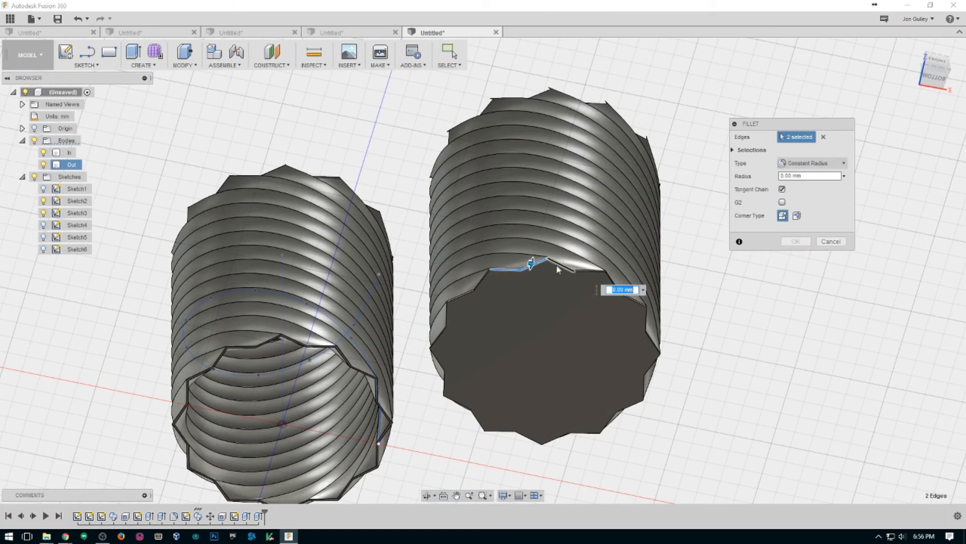
{"action": "left_click", "coordinate": [562, 265]}
{"action": "left_click", "coordinate": [590, 271]}
{"action": "left_click", "coordinate": [624, 293]}
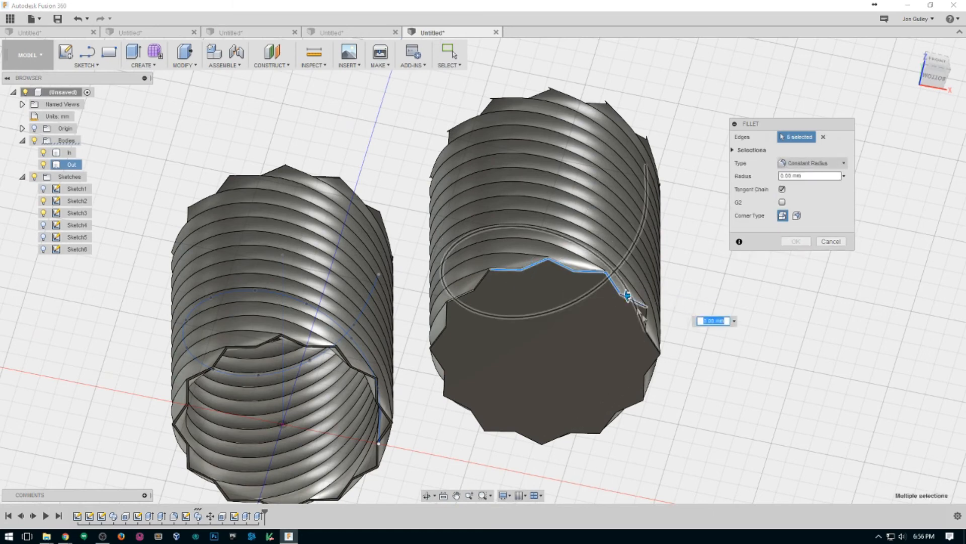
{"action": "left_click", "coordinate": [646, 322]}
{"action": "left_click", "coordinate": [654, 343]}
{"action": "left_click", "coordinate": [653, 370]}
{"action": "left_click", "coordinate": [647, 392]}
{"action": "left_click", "coordinate": [621, 414]}
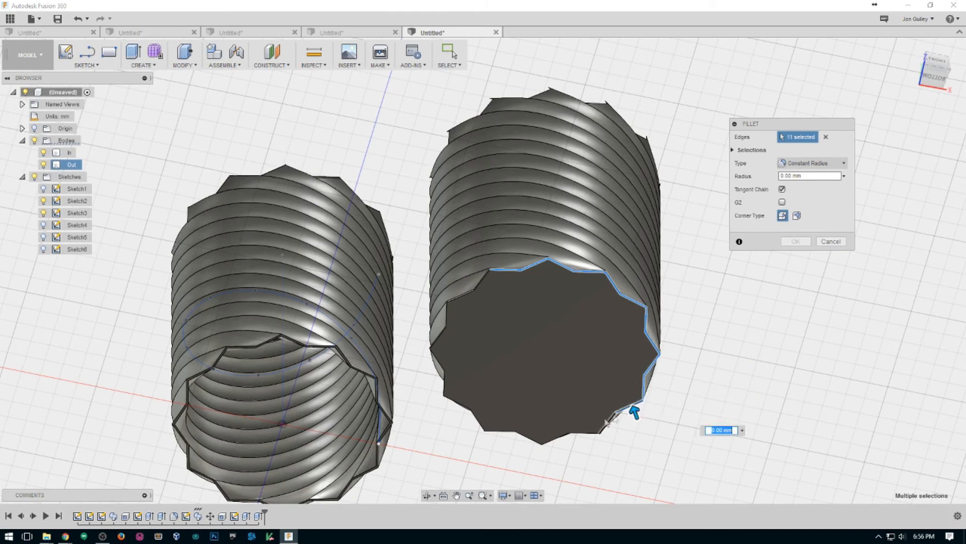
{"action": "left_click", "coordinate": [606, 424]}
{"action": "left_click", "coordinate": [584, 434]}
{"action": "left_click", "coordinate": [554, 439]}
{"action": "left_click", "coordinate": [516, 434]}
{"action": "left_click", "coordinate": [481, 428]}
{"action": "left_click", "coordinate": [473, 418]}
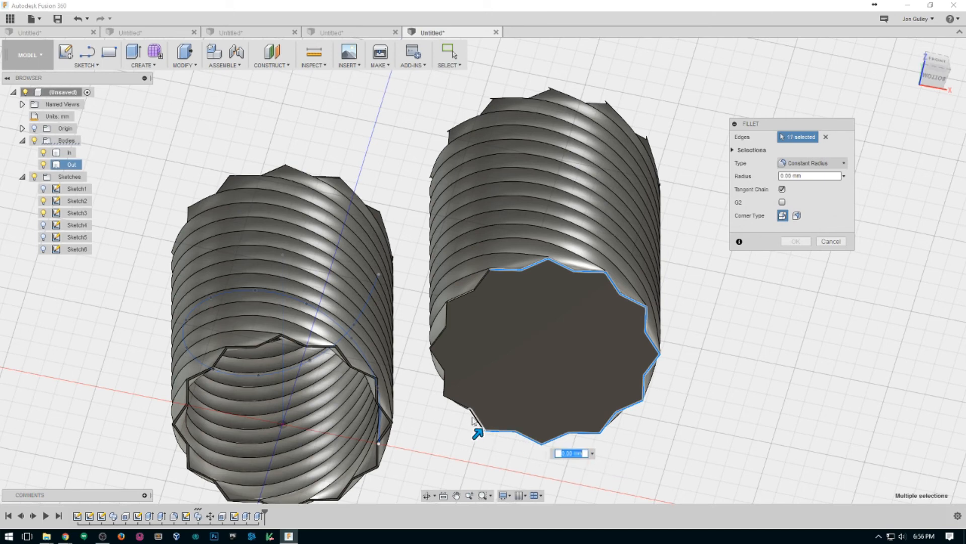
{"action": "left_click", "coordinate": [456, 405]}
{"action": "left_click", "coordinate": [444, 387]}
{"action": "left_click", "coordinate": [436, 362]}
{"action": "left_click", "coordinate": [447, 322]}
{"action": "left_click", "coordinate": [457, 295]}
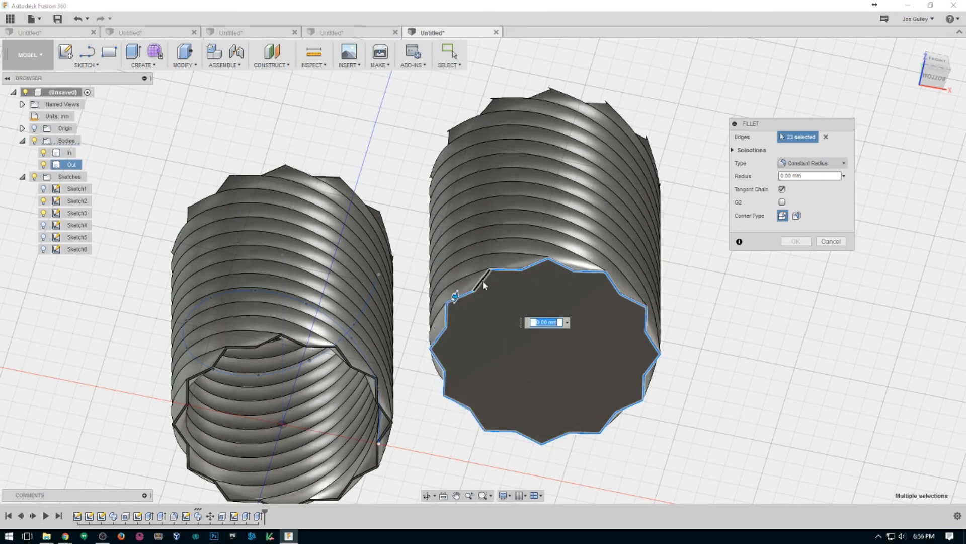
{"action": "left_click", "coordinate": [485, 277]}
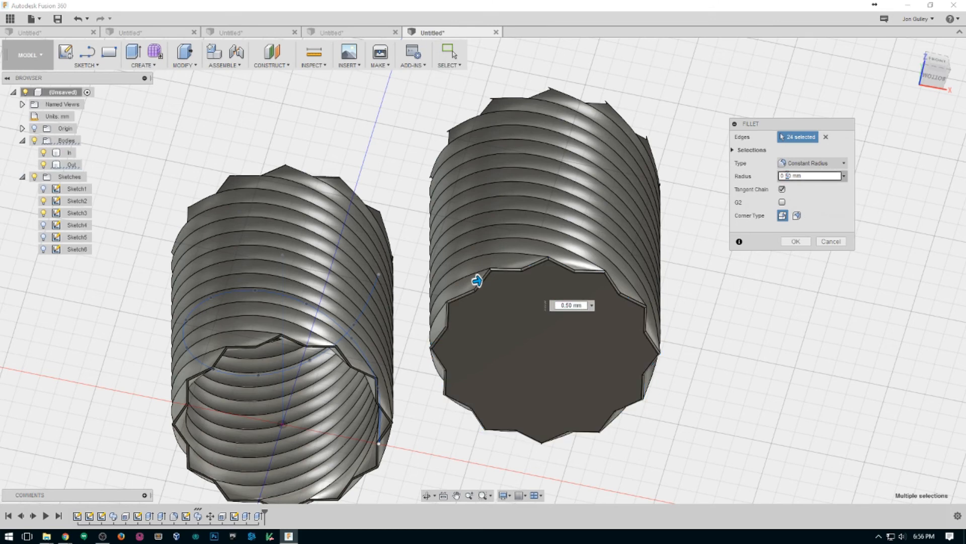
{"action": "left_click", "coordinate": [795, 241]}
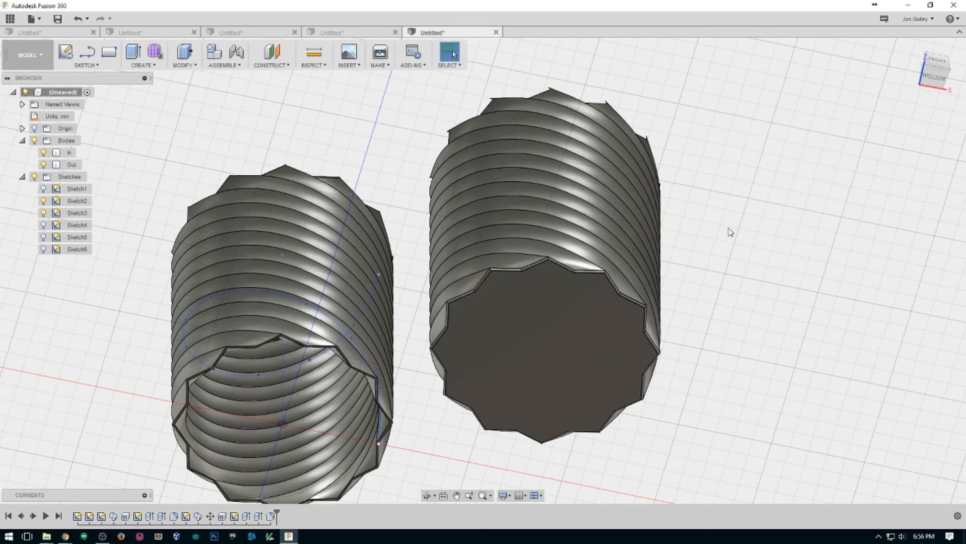
Examine the Out body's open upper rim and spiral ridges from several sides, and compare its height position with the In body.
{"action": "mouse_move", "coordinate": [683, 240]}
{"action": "middle_mouse_down", "text": "shift"}
{"action": "mouse_move", "coordinate": [694, 231]}
{"action": "mouse_move", "coordinate": [712, 259]}
{"action": "mouse_move", "coordinate": [722, 312]}
{"action": "mouse_move", "coordinate": [826, 282]}
{"action": "mouse_move", "coordinate": [730, 282]}
{"action": "mouse_move", "coordinate": [683, 254]}
{"action": "middle_mouse_up", "text": "shift"}
{"action": "left_click", "coordinate": [683, 255]}
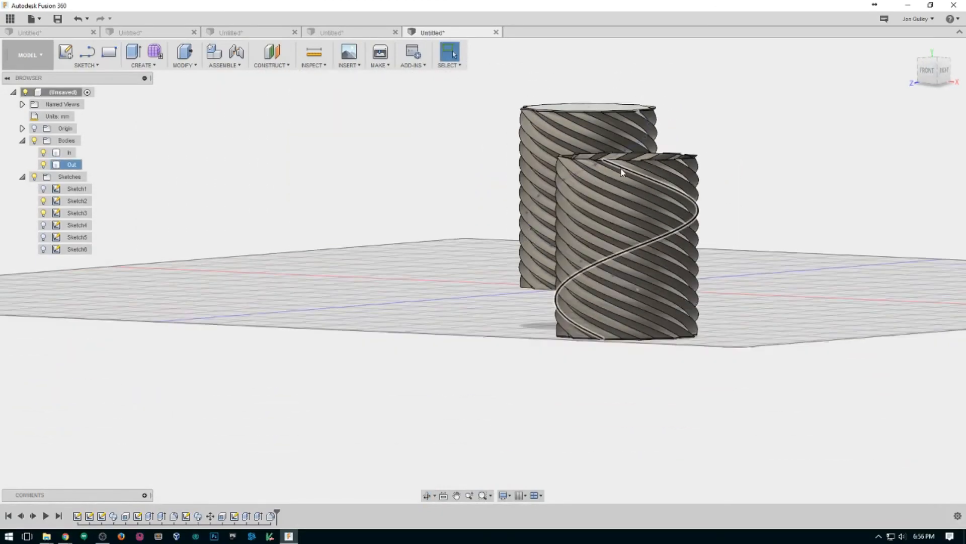
{"action": "scroll", "coordinate": [620, 161], "scroll_direction": "up", "scroll_amount": 6}
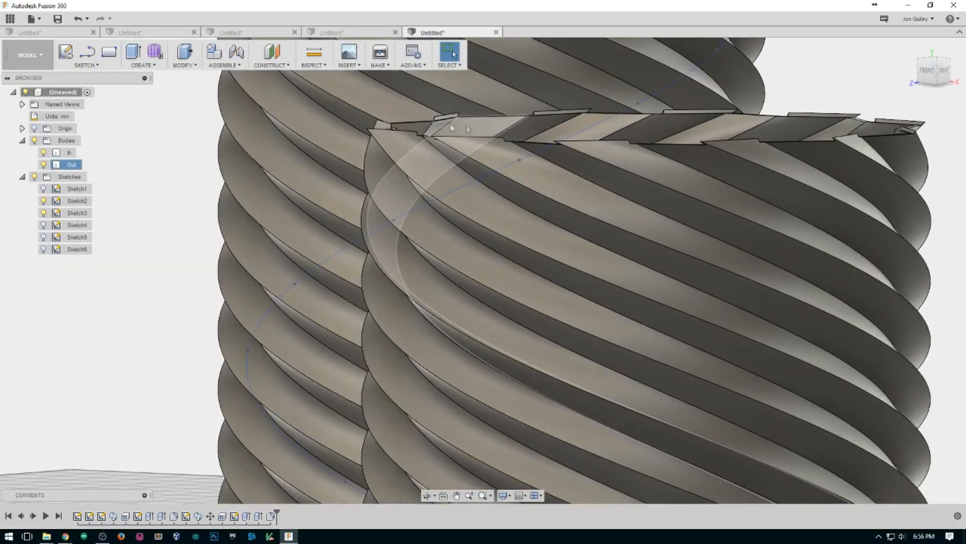
{"action": "middle_click_drag", "start_coordinate": [508, 121], "coordinate": [695, 145], "text": "shift"}
{"action": "scroll", "coordinate": [606, 162], "scroll_direction": "up", "scroll_amount": 4}
{"action": "scroll", "coordinate": [570, 151], "scroll_direction": "down", "scroll_amount": 6}
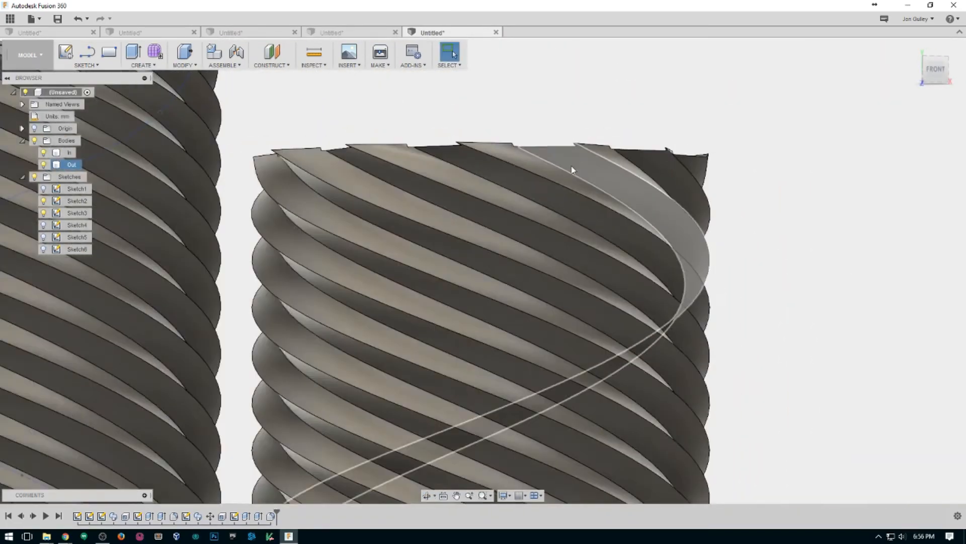
{"action": "middle_click_drag", "start_coordinate": [391, 315], "coordinate": [467, 268], "text": "shift"}
{"action": "scroll", "coordinate": [468, 268], "scroll_direction": "up", "scroll_amount": 3}
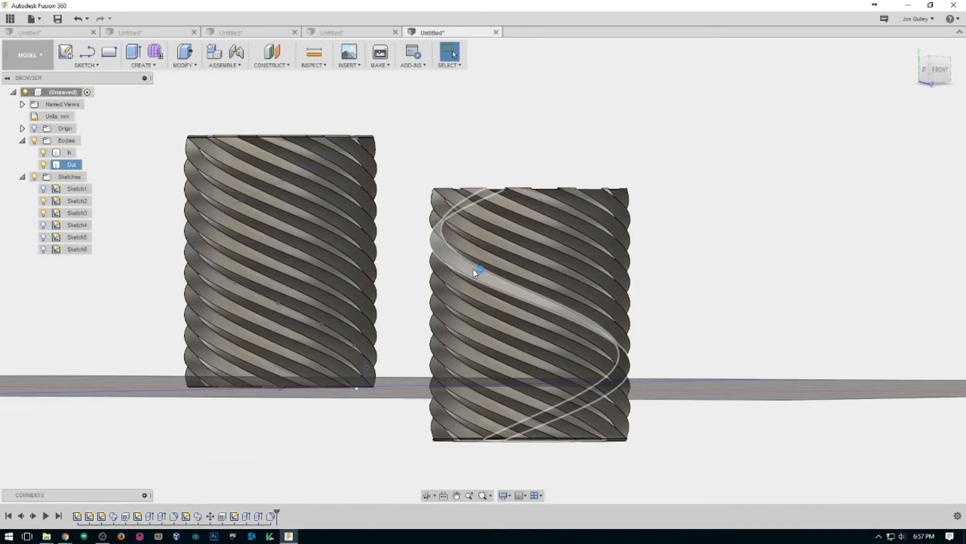
{"action": "middle_click_drag", "start_coordinate": [710, 273], "coordinate": [717, 298]}
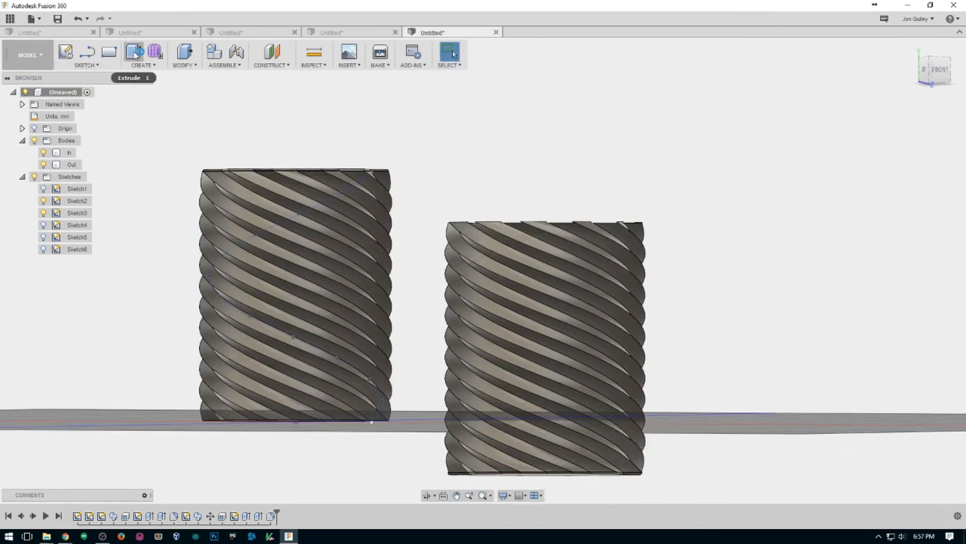
Move the Out body up 15 mm in Y, bringing its base about level with the In body's base.
{"action": "key", "text": "m"}
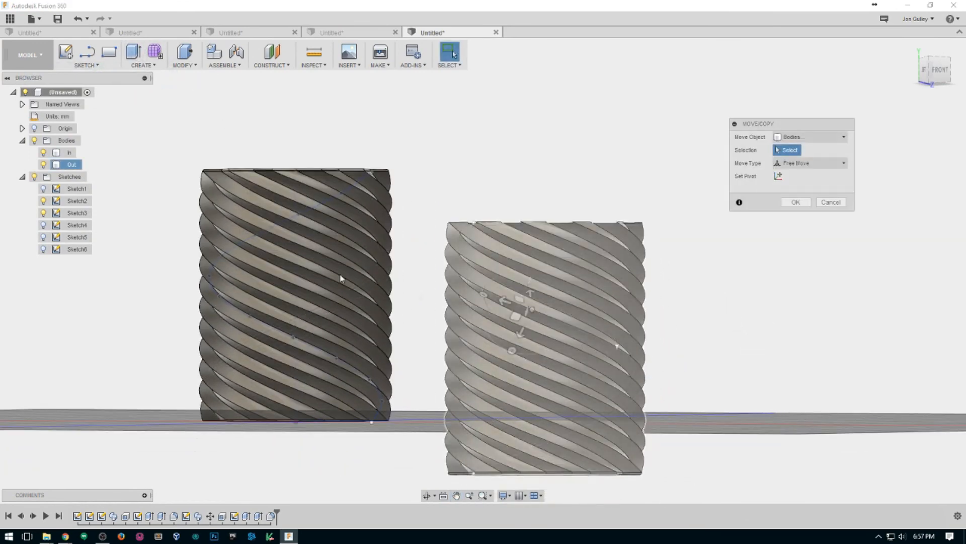
{"action": "left_click", "coordinate": [606, 312]}
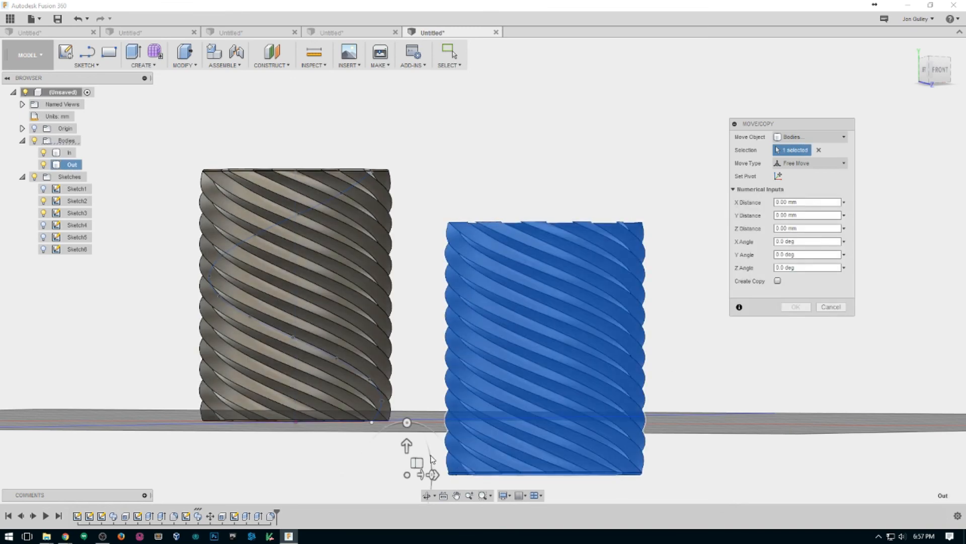
{"action": "left_click_drag", "start_coordinate": [406, 449], "coordinate": [406, 401]}
{"action": "scroll", "coordinate": [702, 265], "scroll_direction": "up", "scroll_amount": 2}
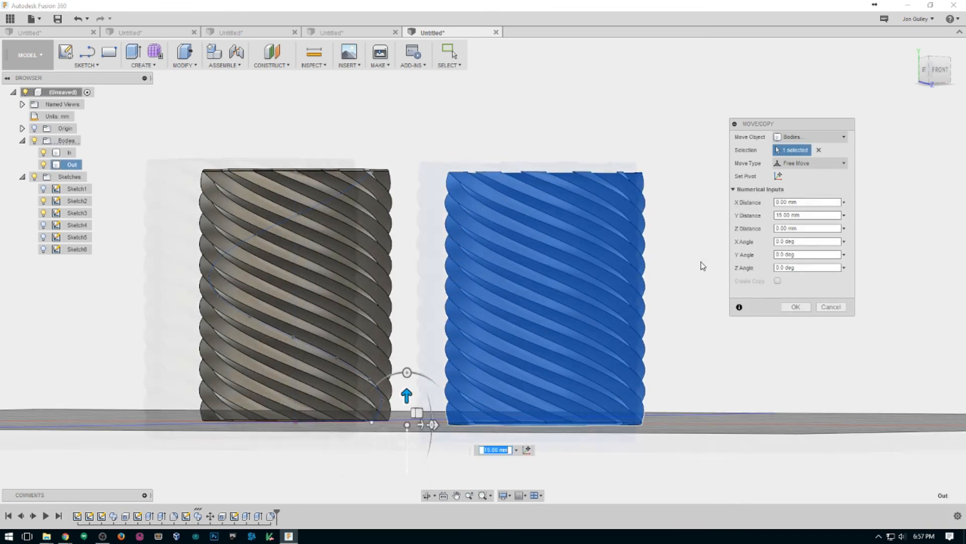
{"action": "scroll", "coordinate": [687, 251], "scroll_direction": "down", "scroll_amount": 2}
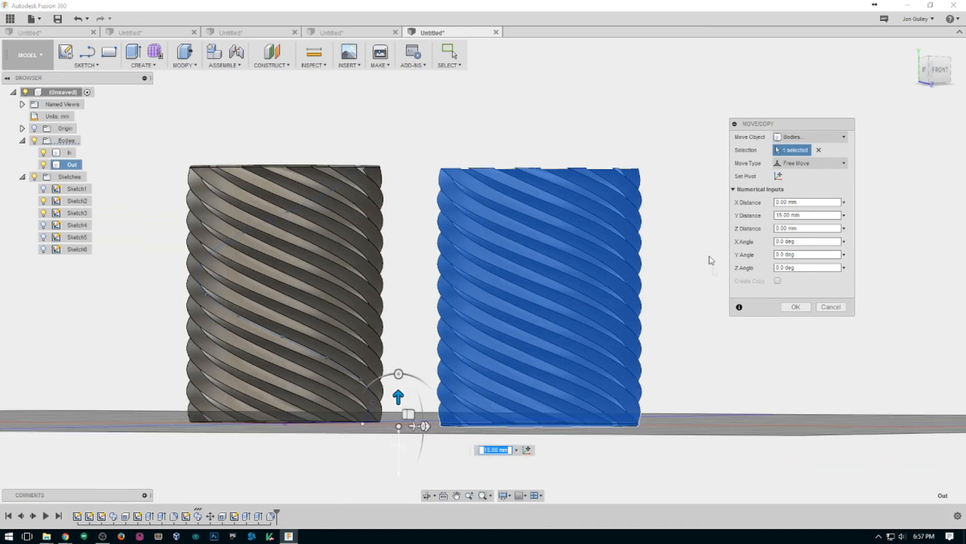